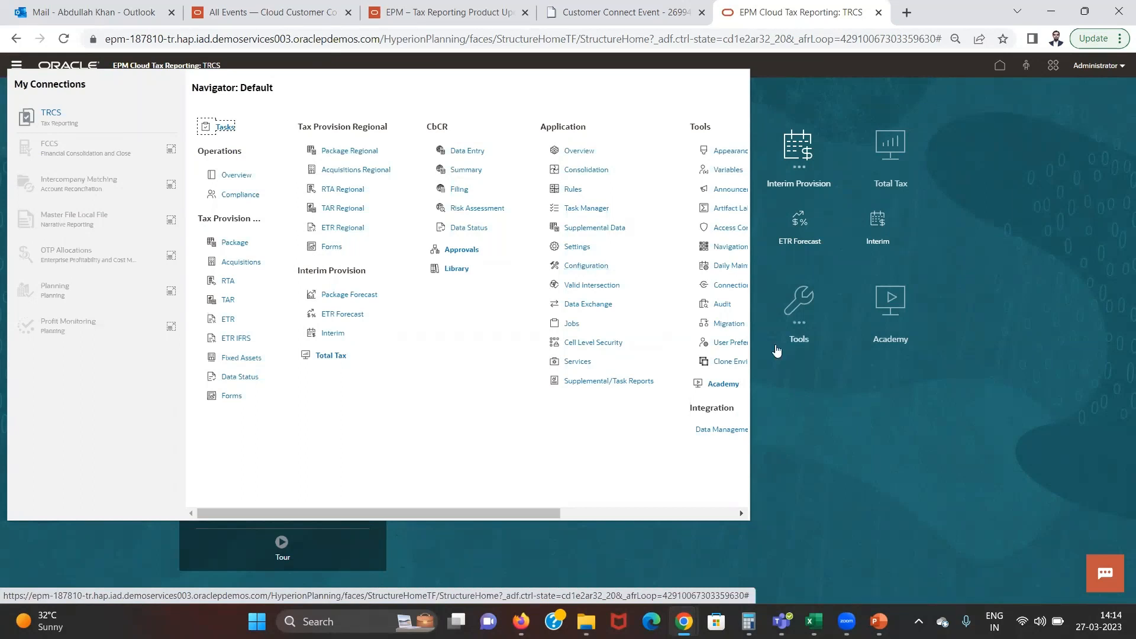
Open the Package Forecast from the Interim Provision area of the home page
click(797, 271)
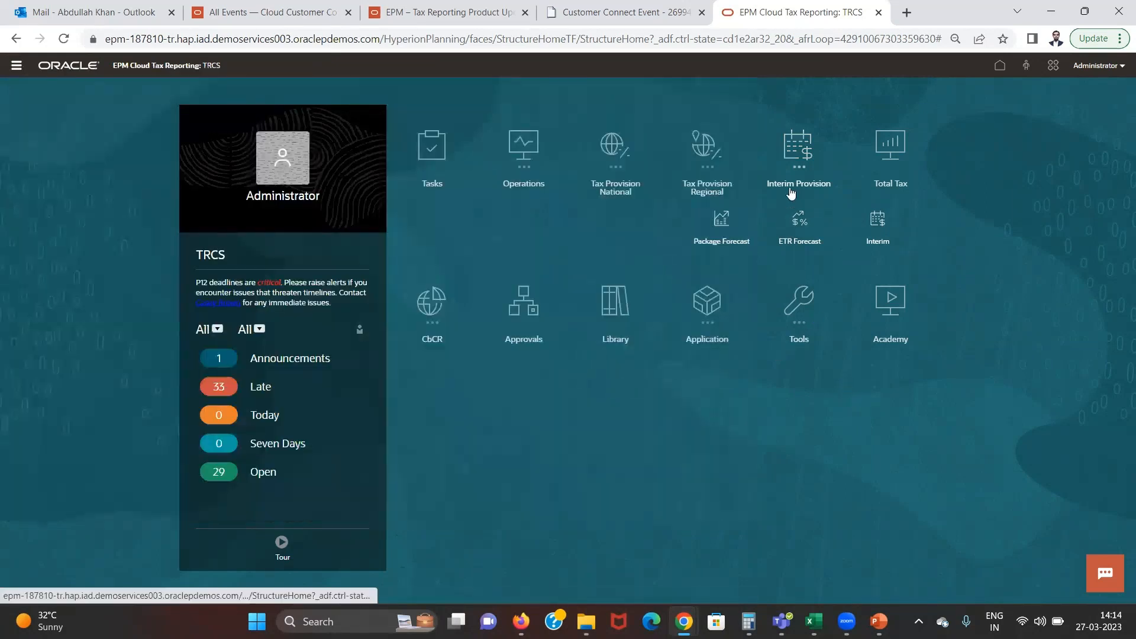
click(722, 237)
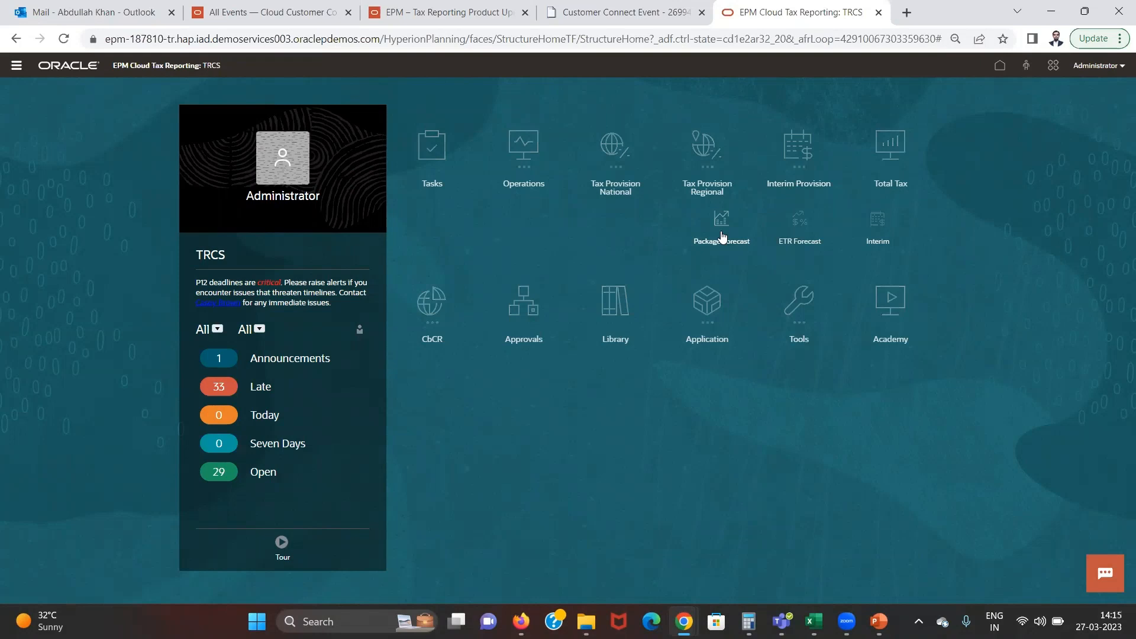
click(730, 215)
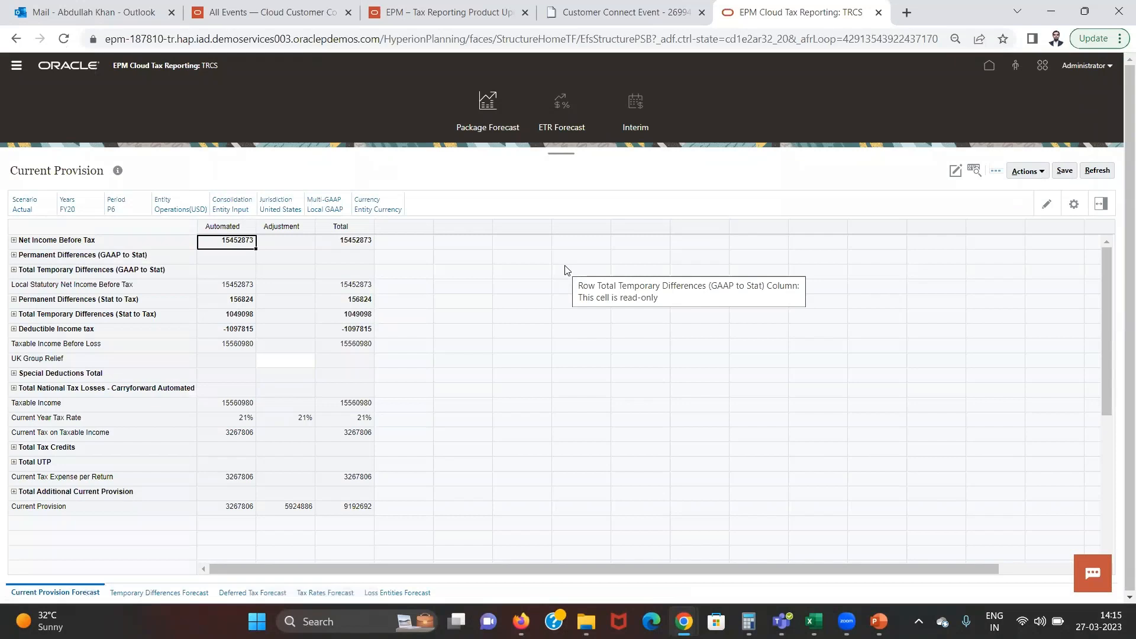
Set the Scenario of the Current Provision form to Interim Provision Forecast
click(245, 330)
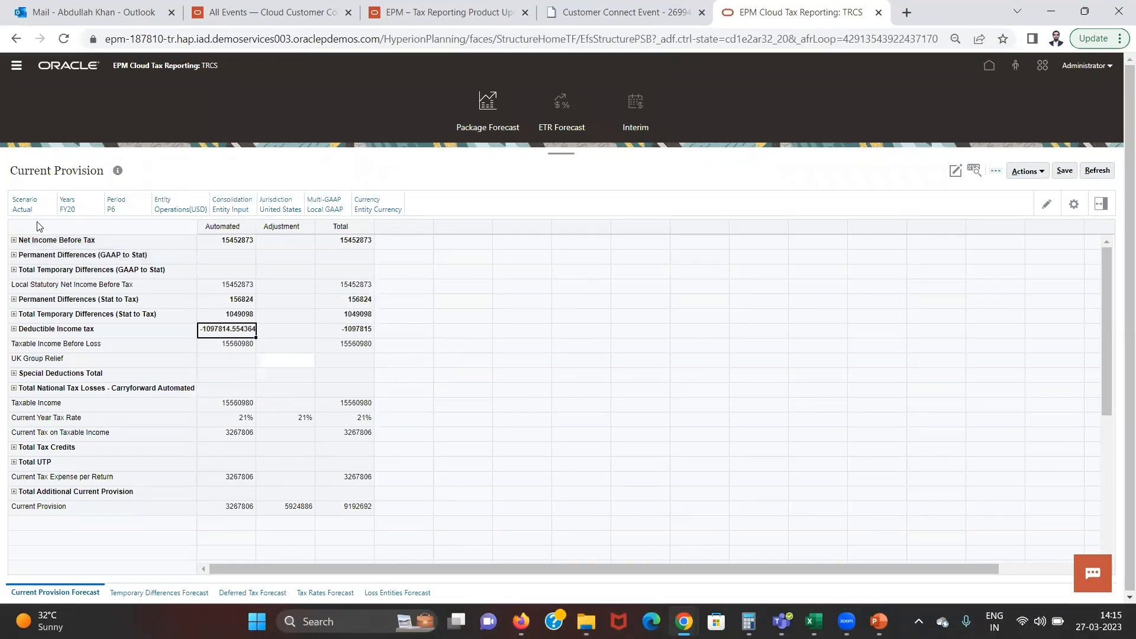
click(22, 210)
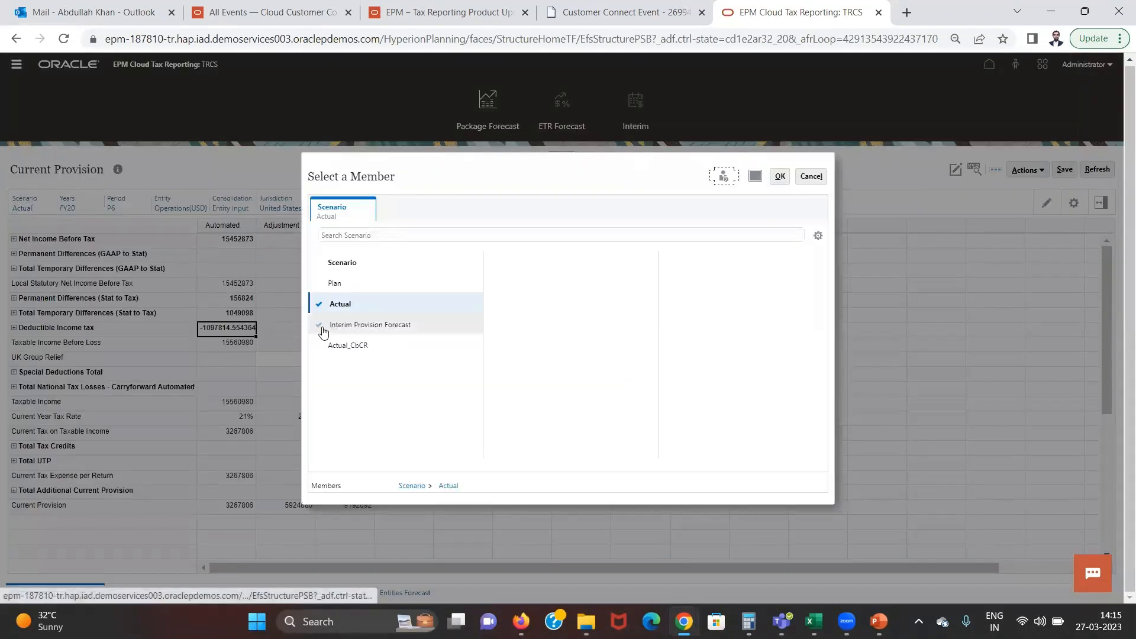
click(321, 326)
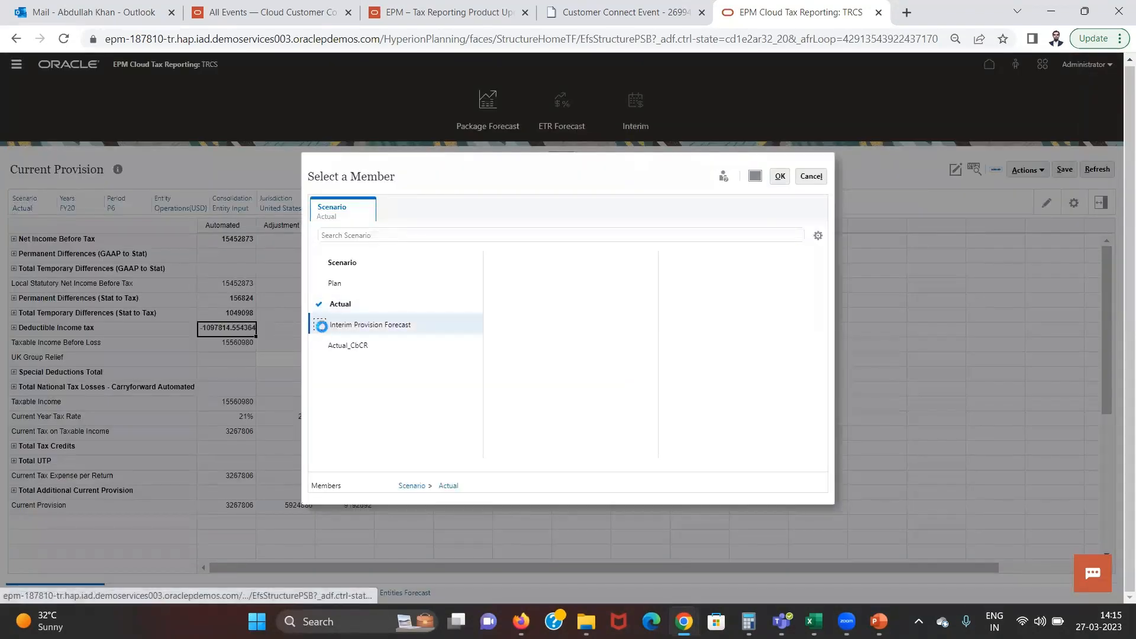
click(782, 178)
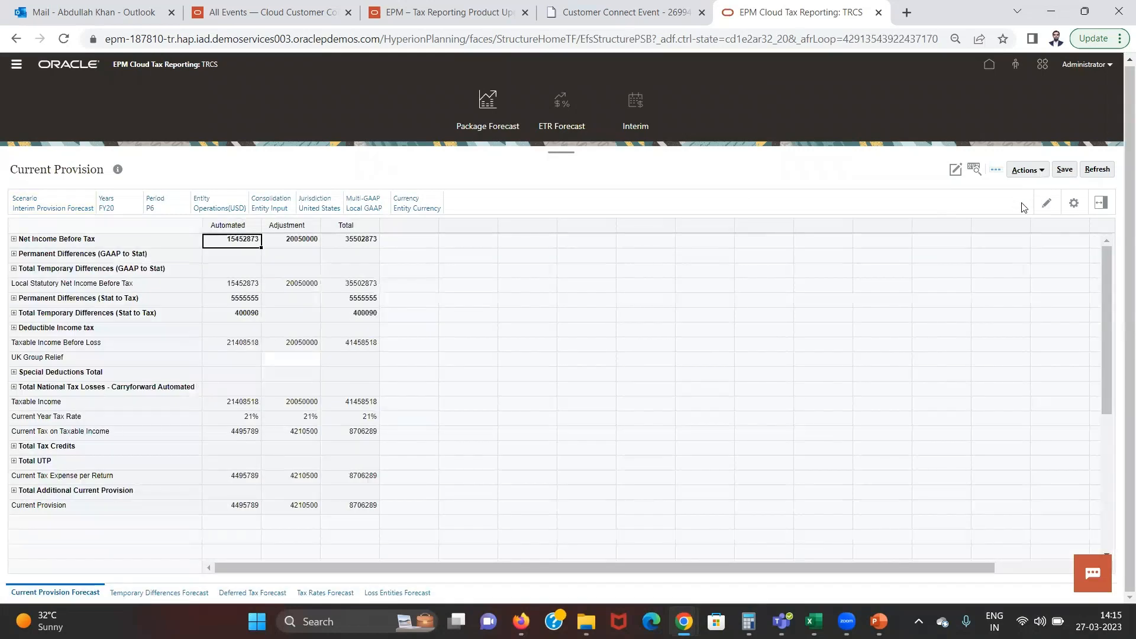
Set the Current Provision form's Period to P3 and check the Net Income Before Tax adjustment
click(353, 303)
click(349, 314)
click(150, 211)
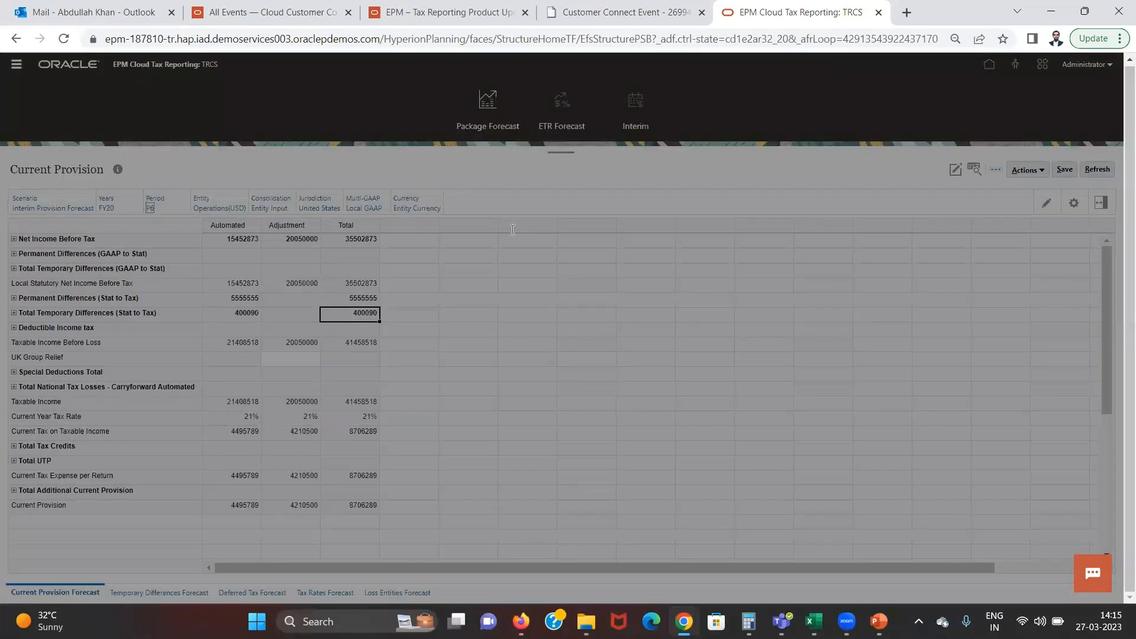
click(500, 324)
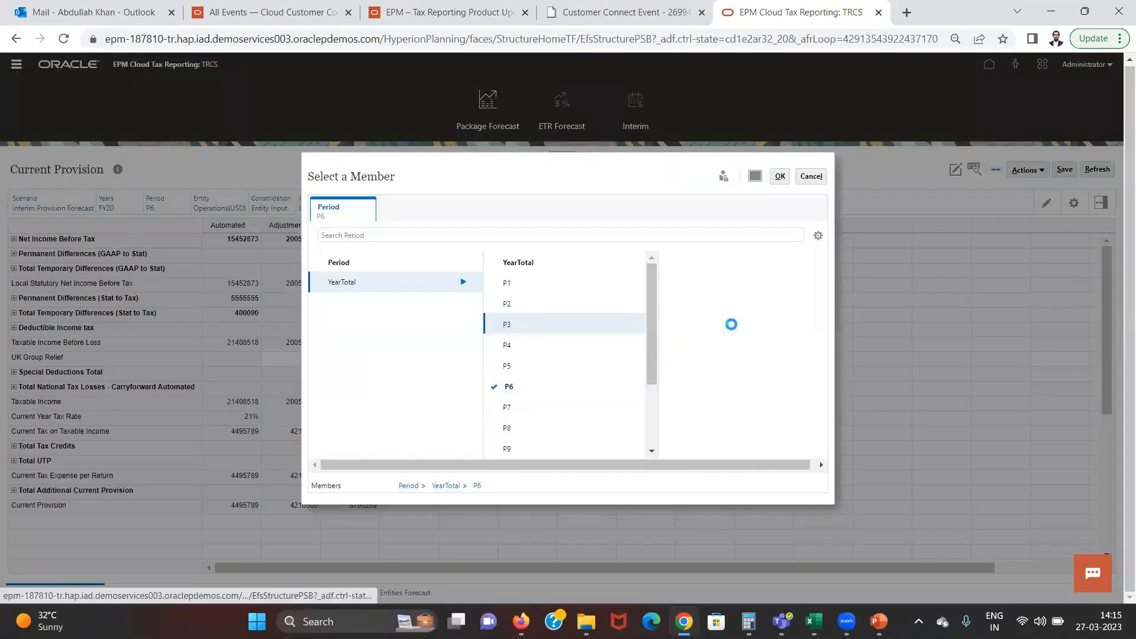
click(780, 176)
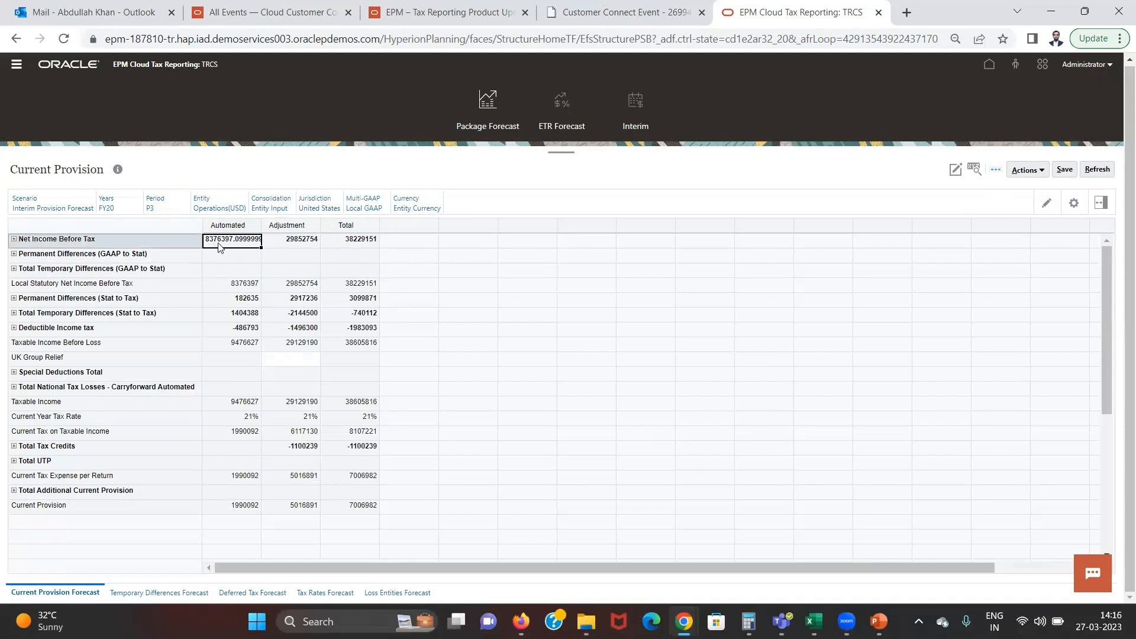
click(302, 243)
click(303, 256)
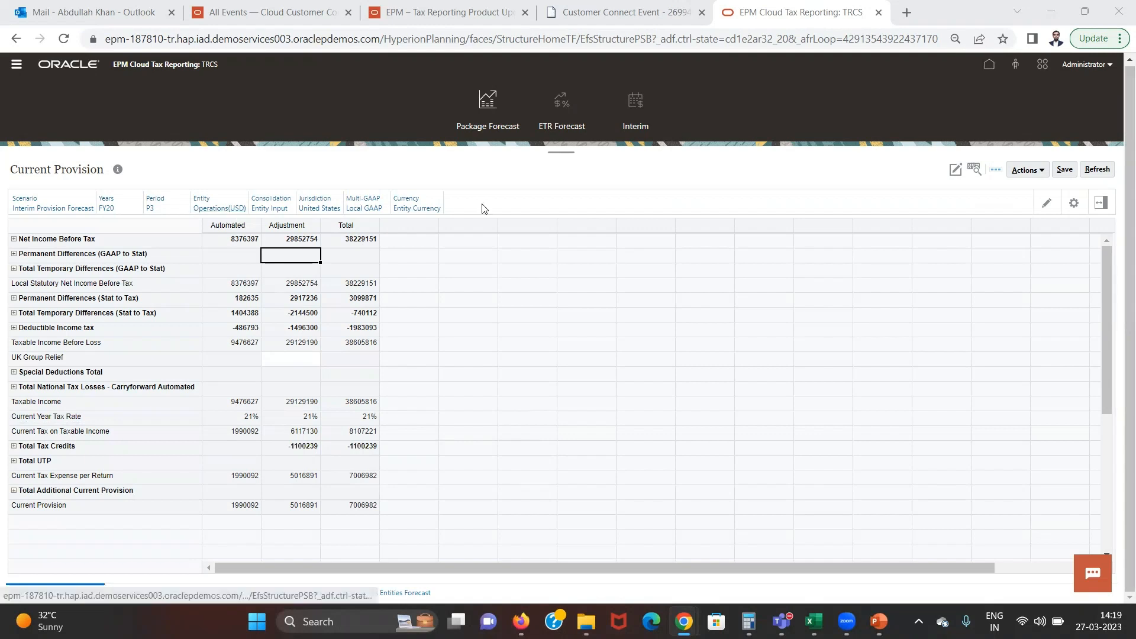
Review the Consolidated ETR form of the ETR Forecast and the Automated AEETR row of the Interim Detail form
click(551, 127)
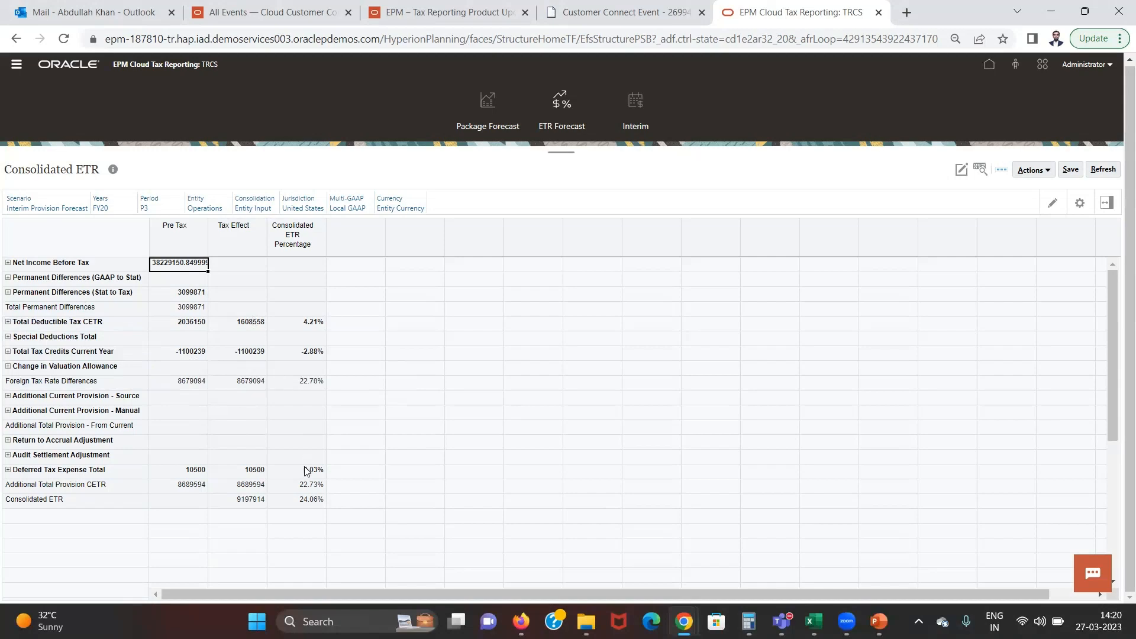
click(627, 136)
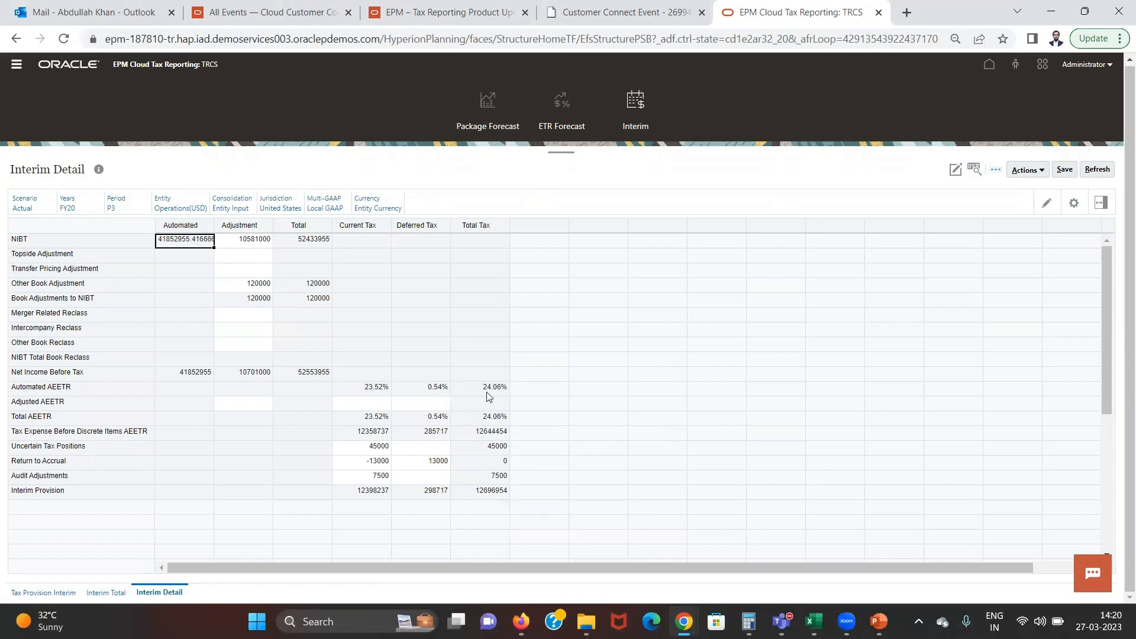
click(66, 386)
Open the Tax Provision Interim form and set its Scenario to Interim Provision Forecast
click(67, 597)
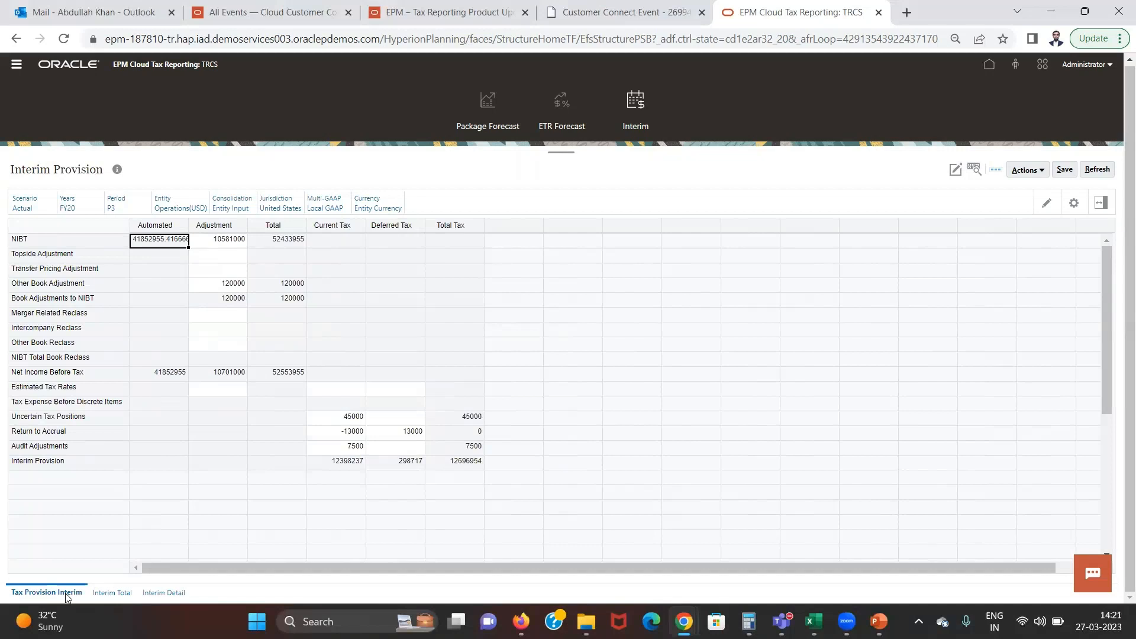
click(26, 206)
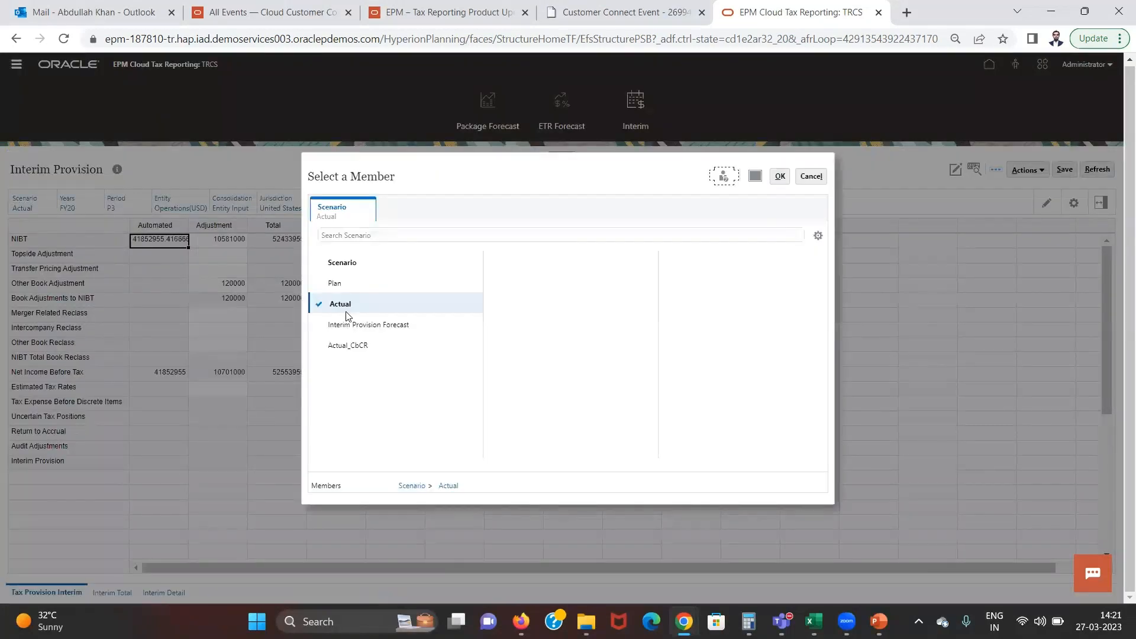
click(326, 329)
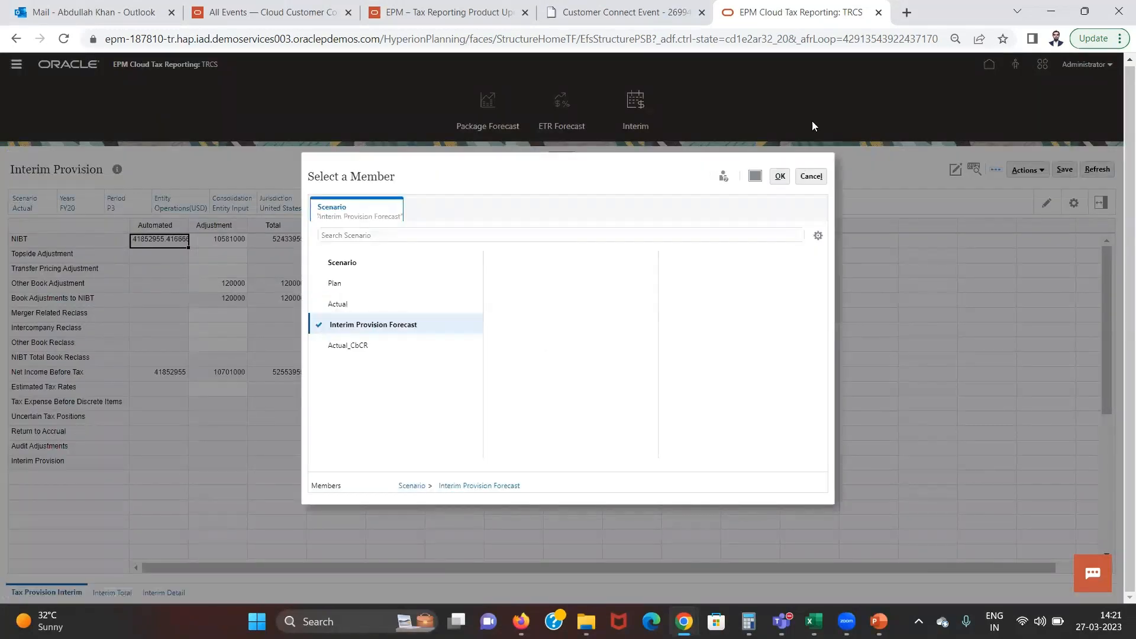
click(781, 177)
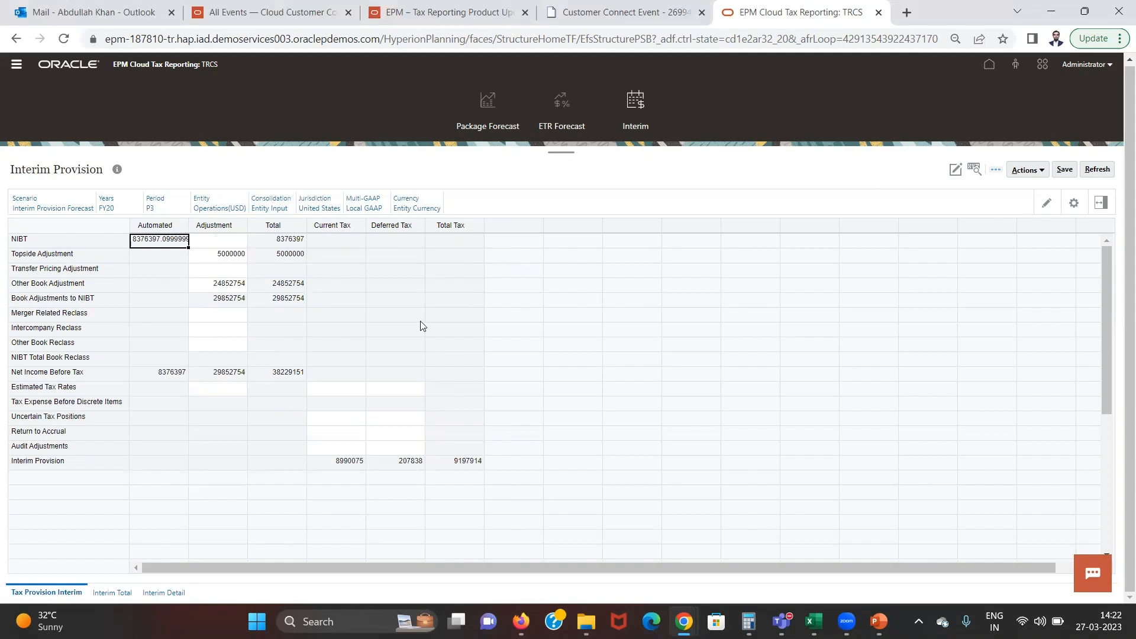
Open the Loss Entities Forecast in the Package Forecast and examine Vision CFC's ETR, taxable income and net income before tax
click(472, 125)
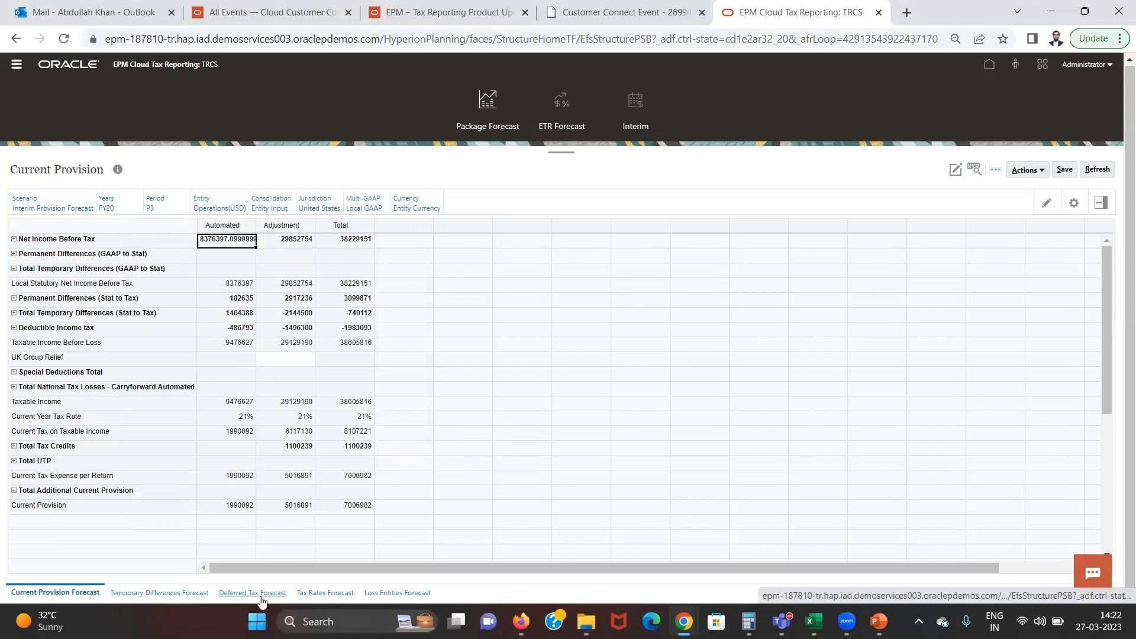
click(402, 594)
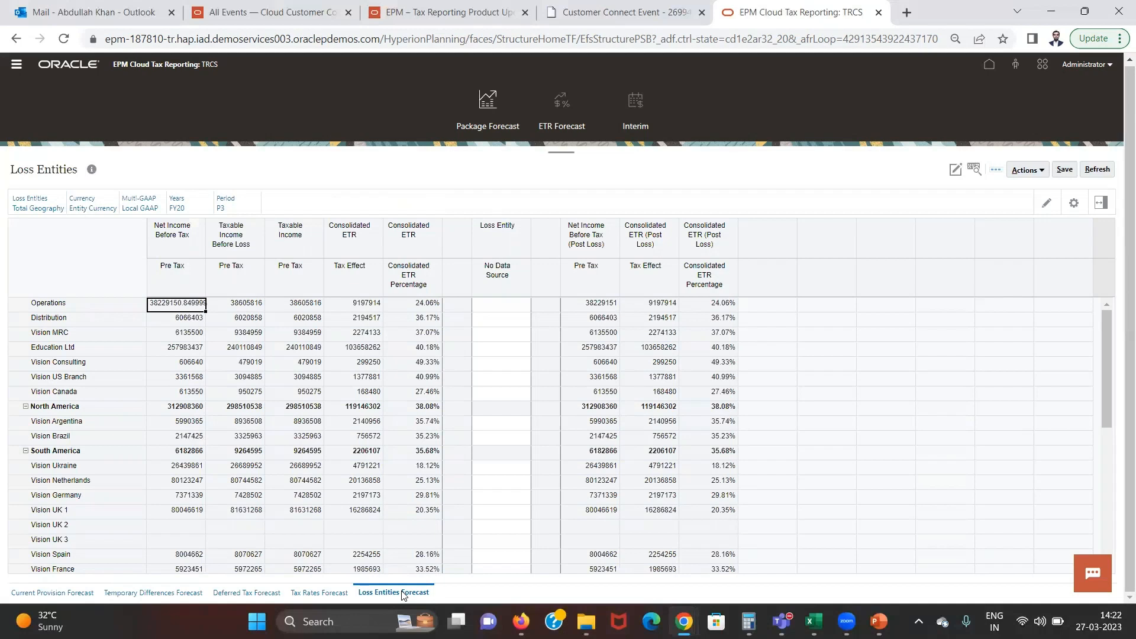
click(399, 468)
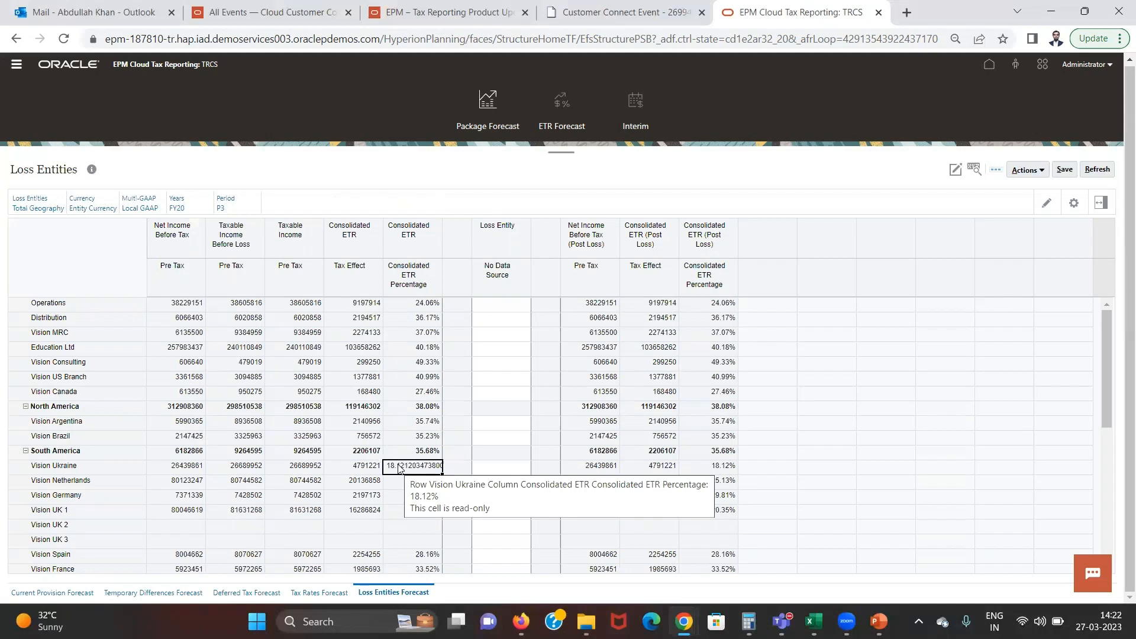
key(Down)
key(Down)
key(Down)
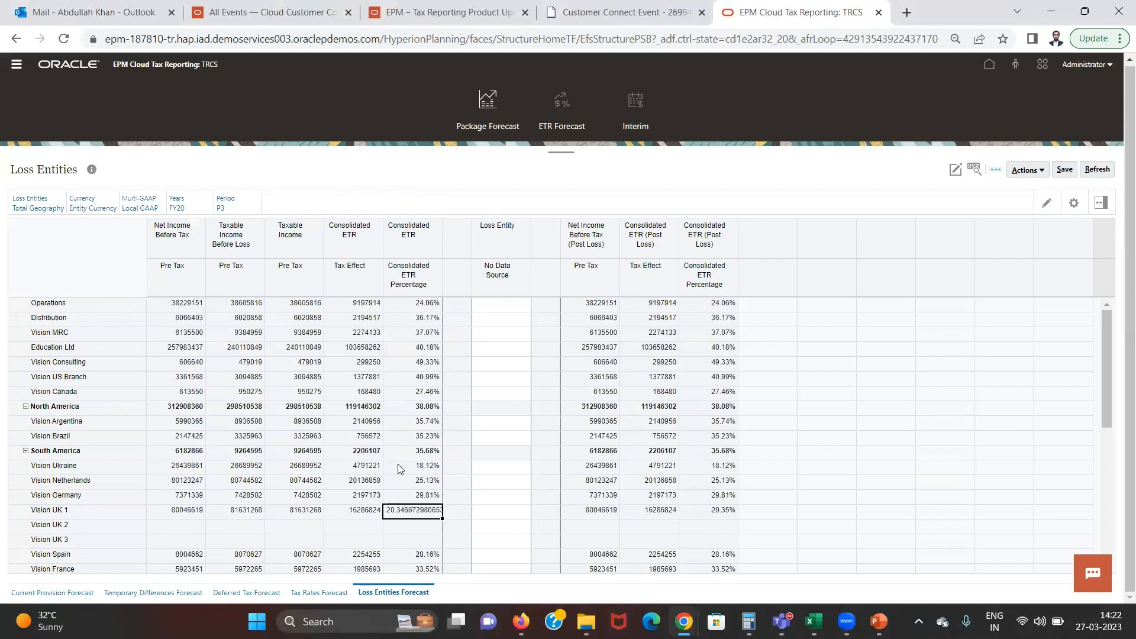
key(Down)
key(Down)
key(Down)
key(Down)
key(Down)
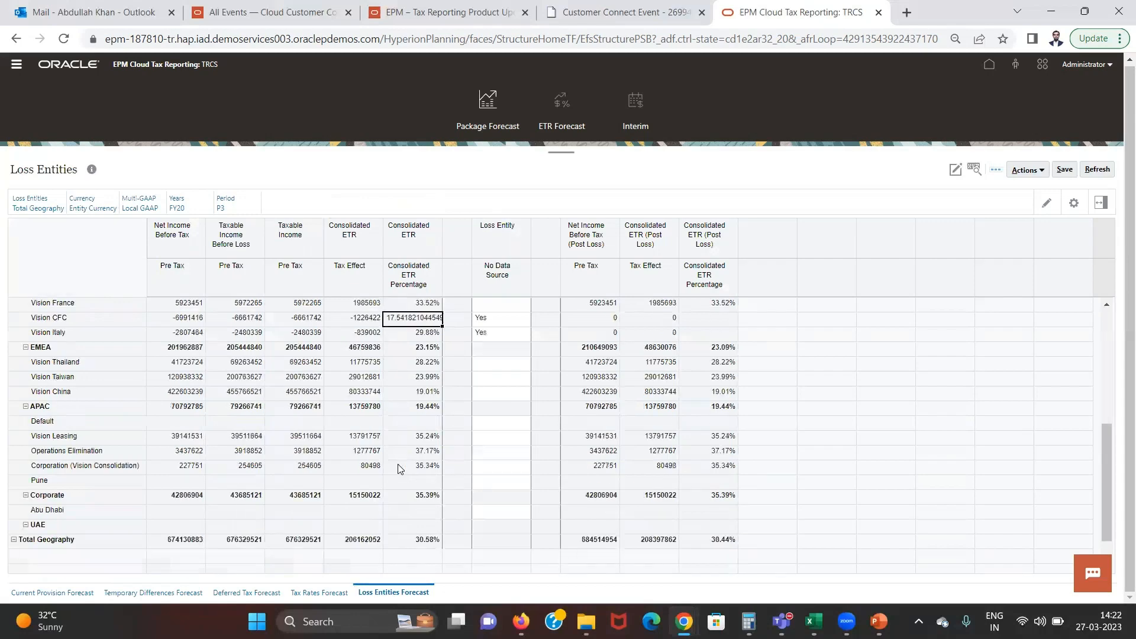
key(Left)
key(Left)
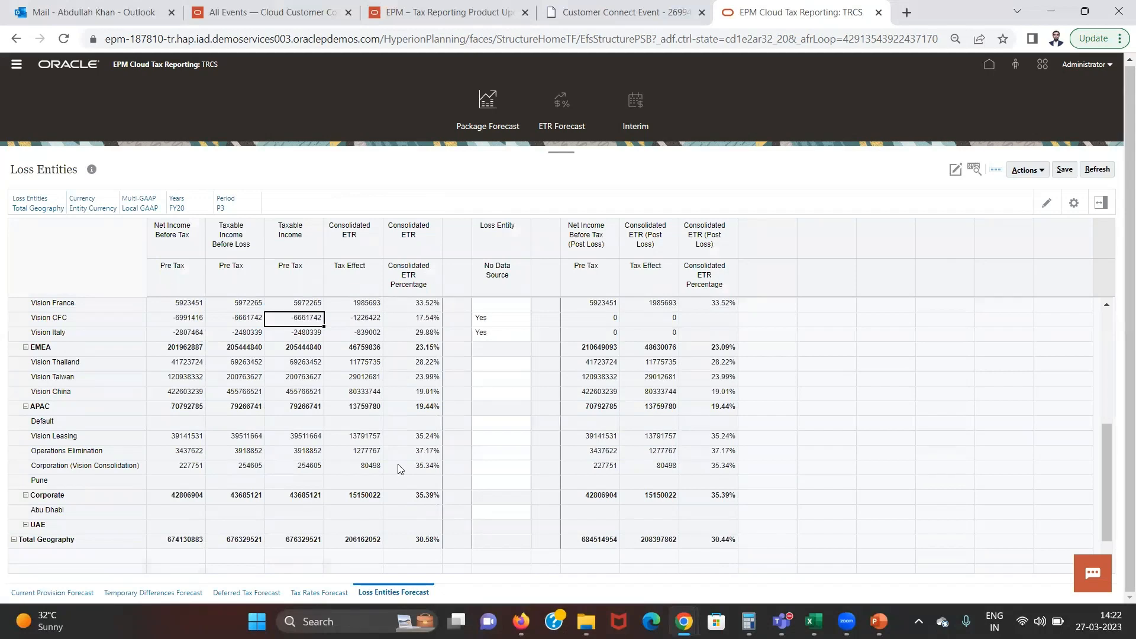
key(Left)
key(Left)
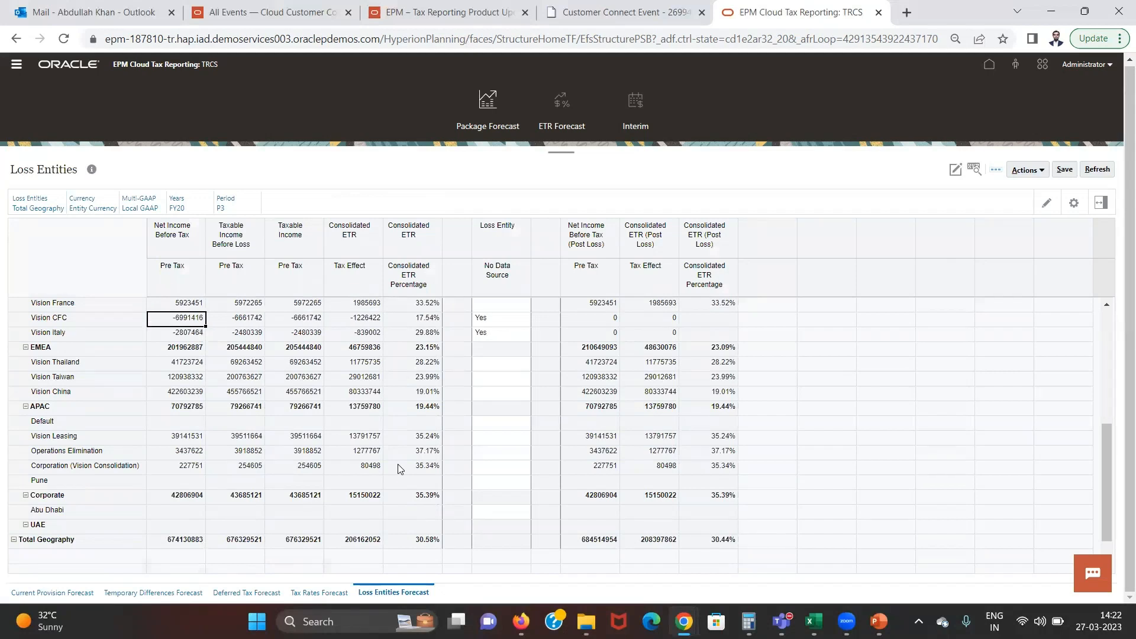
Examine the Vision Italy row's income and ETR values and the Loss Entity flags of Vision Italy and Vision CFC
key(Down)
key(Right)
key(Right)
key(Right)
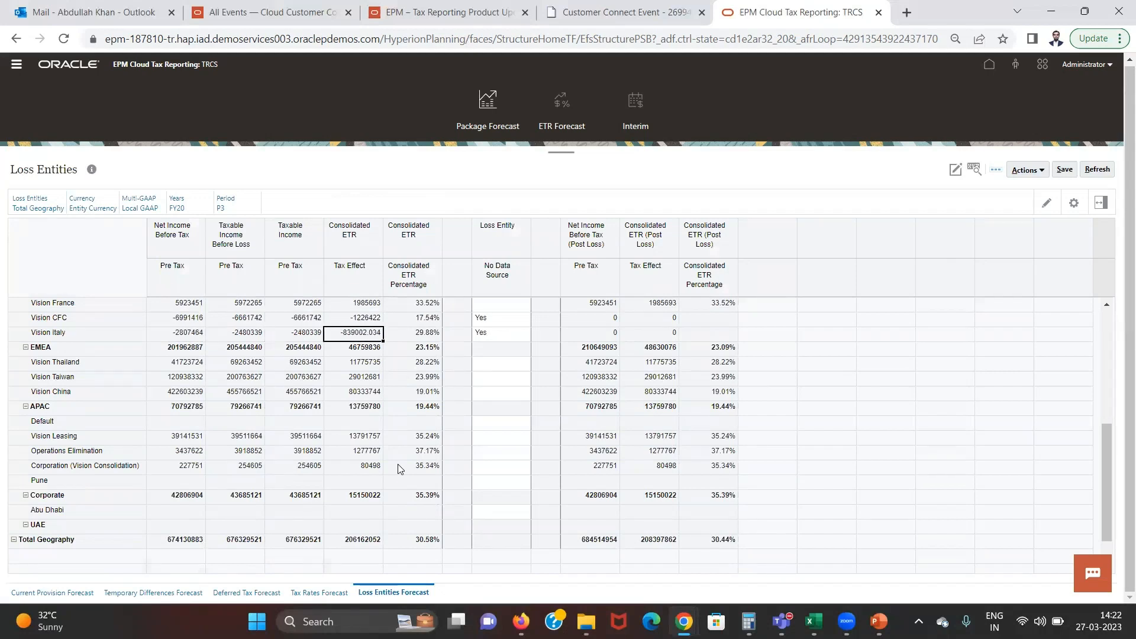
key(Right)
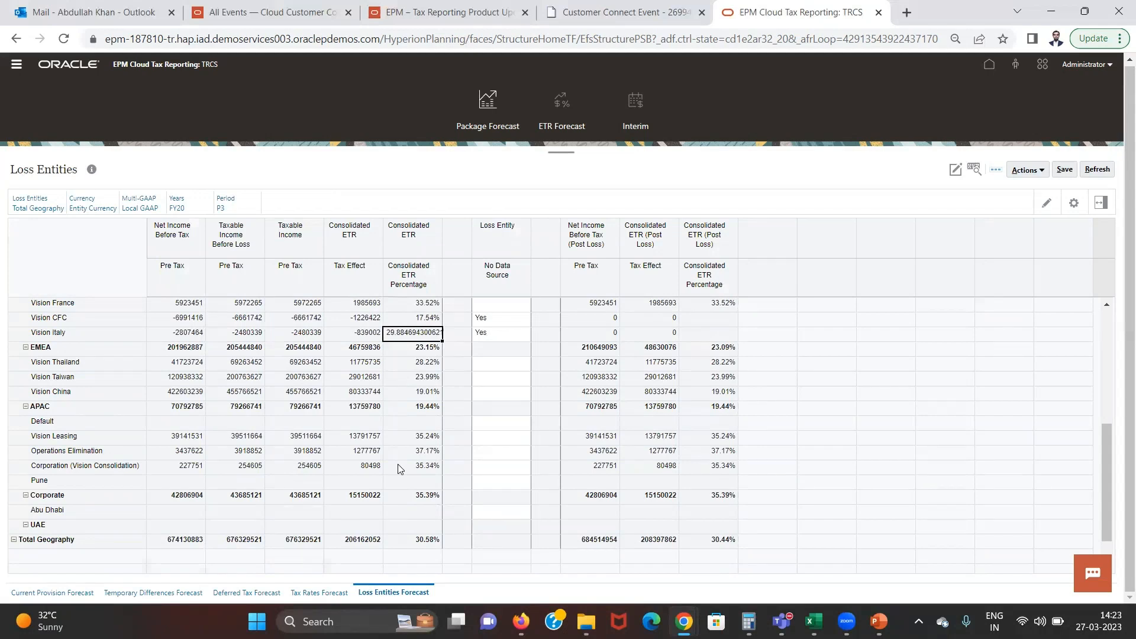
key(Right)
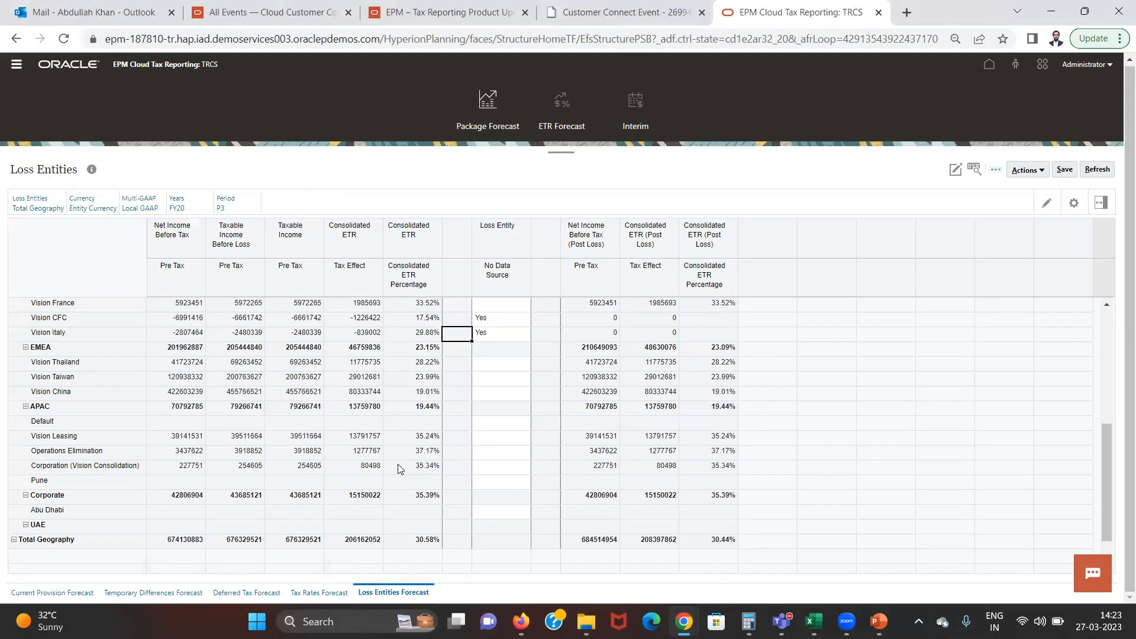
key(Right)
key(Up)
Review the post-loss Consolidated ETR percentages from the loss entities through Total Geography and back up to Operations
click(711, 323)
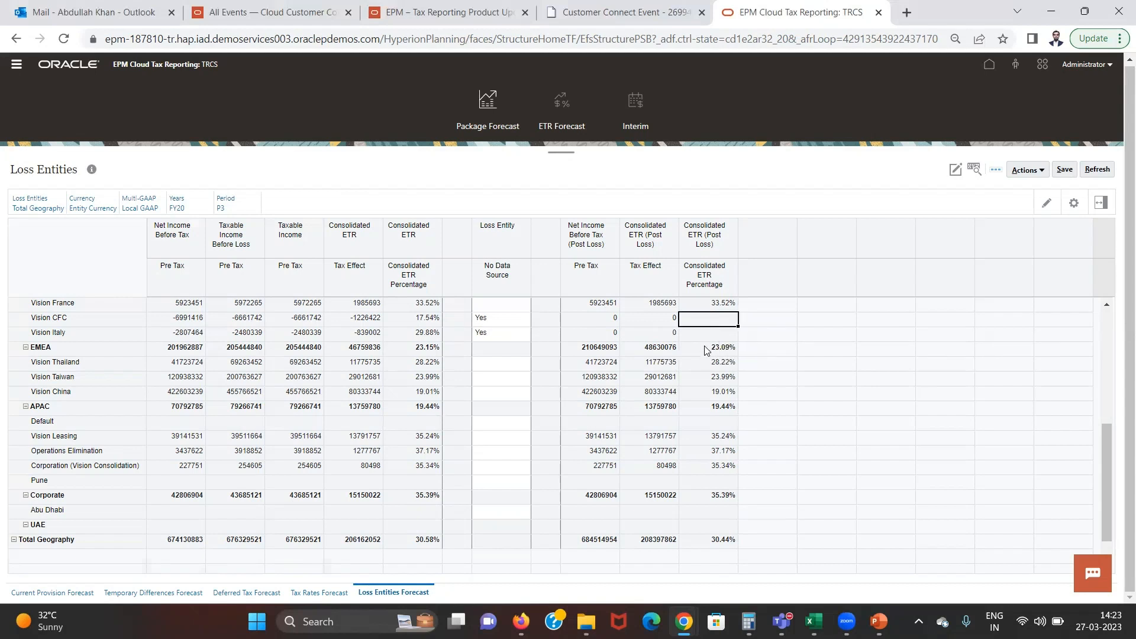
click(706, 351)
click(705, 338)
key(Up)
key(Down)
key(Down)
key(Down)
key(Down)
key(Down)
key(Down)
key(Down)
key(Down)
key(Down)
key(Down)
key(Down)
key(Down)
key(Down)
key(Down)
key(Down)
key(Down)
key(Down)
key(Up)
key(Up)
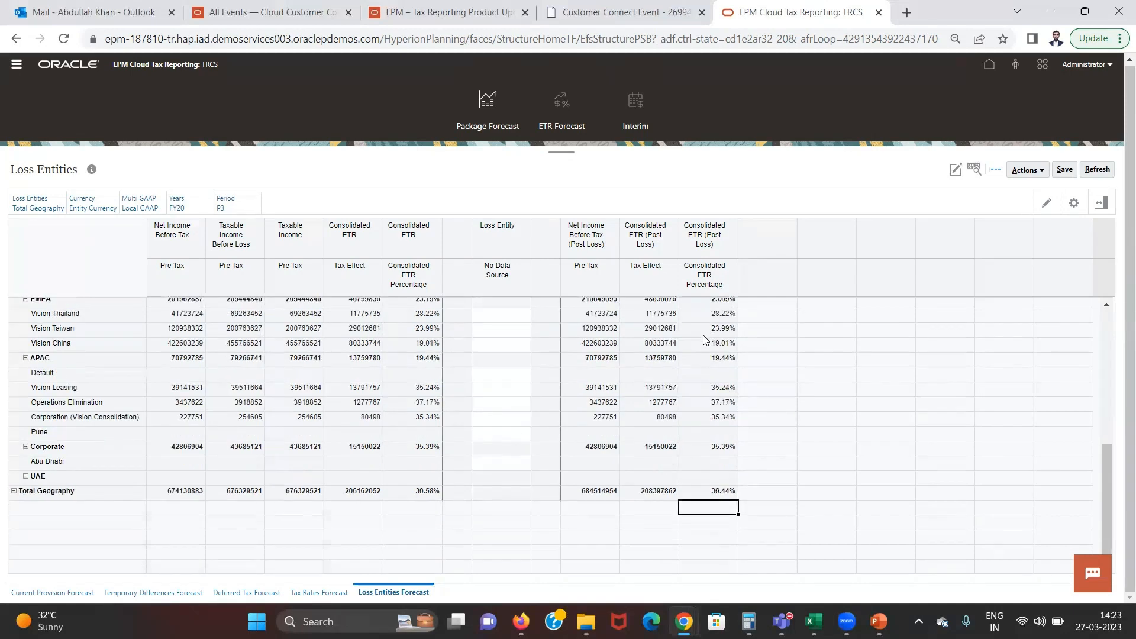
key(Up)
key(Up)
key(Up)
key(Up)
key(Up)
key(Up)
key(Up)
key(Up)
key(Up)
key(Up)
key(Up)
key(Up)
key(Up)
key(Up)
key(Up)
key(Up)
key(Up)
key(Up)
key(Up)
key(Up)
key(Up)
key(Up)
key(Up)
key(Up)
key(Up)
key(Up)
key(Up)
key(Up)
key(Up)
key(Up)
key(Up)
key(Up)
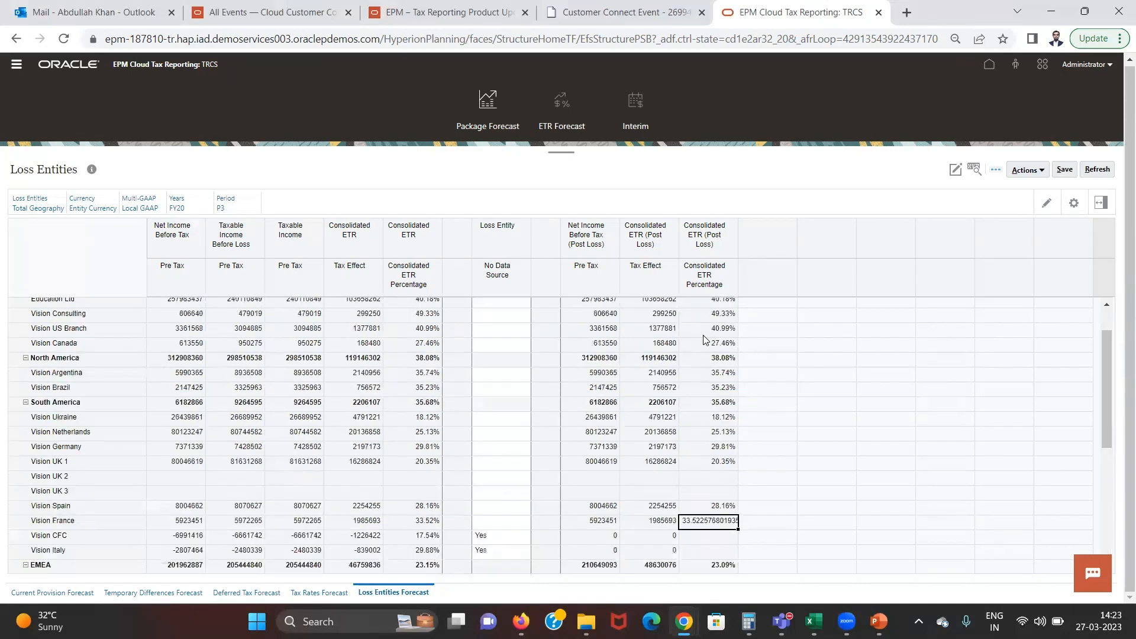
key(Up)
key(Up)
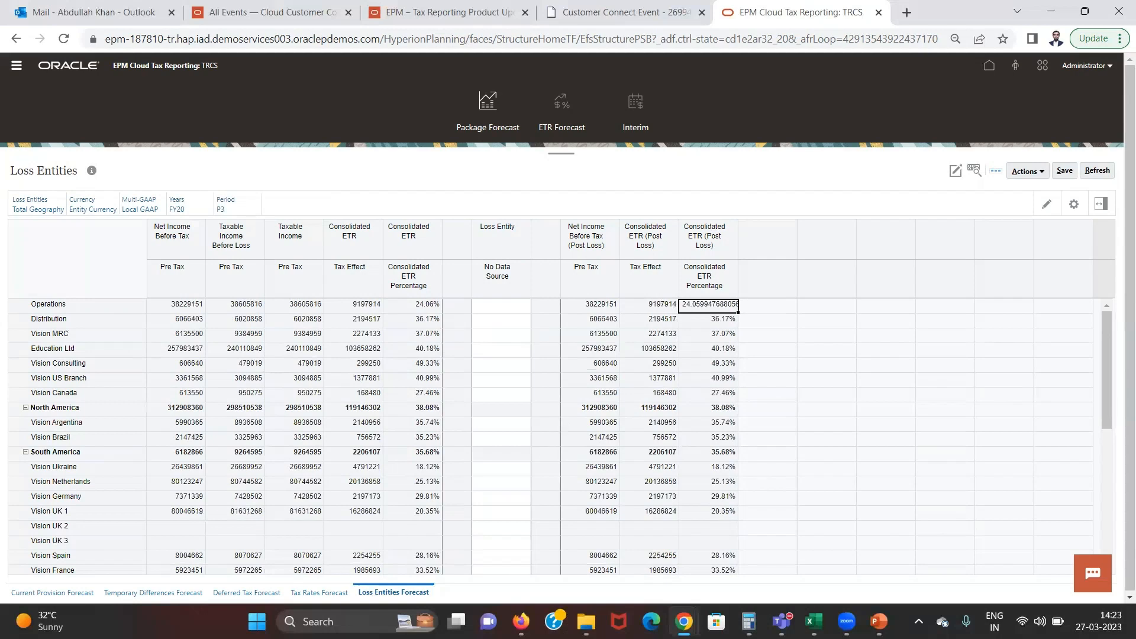
Open the Current Provision Forecast, set its Period to P6 and apply the new point of view
click(57, 593)
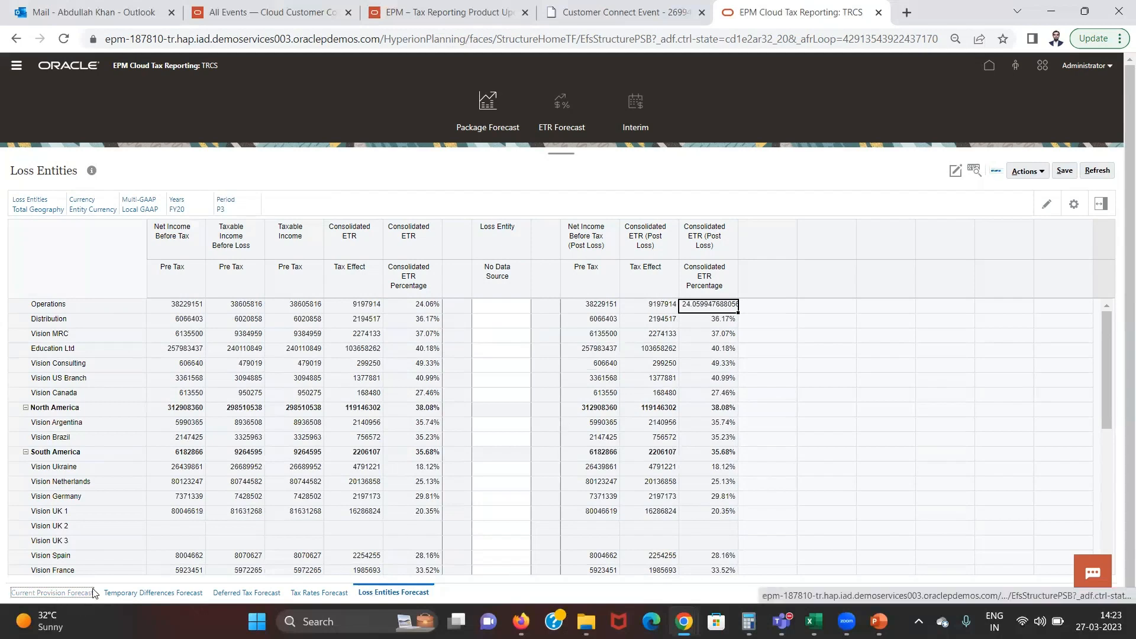
click(124, 600)
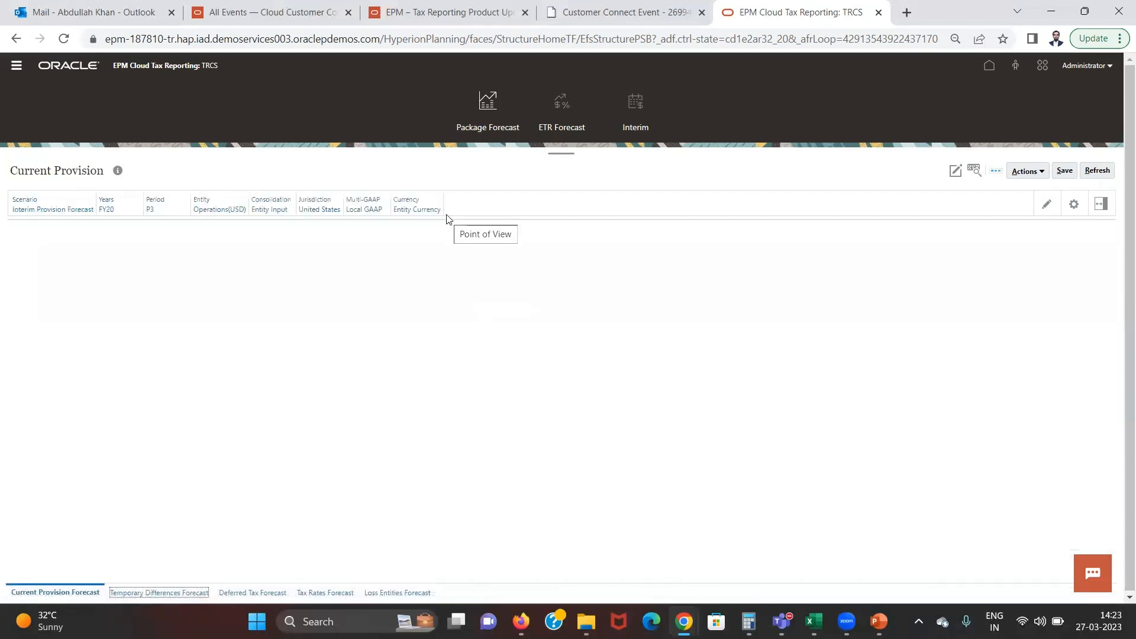
click(150, 210)
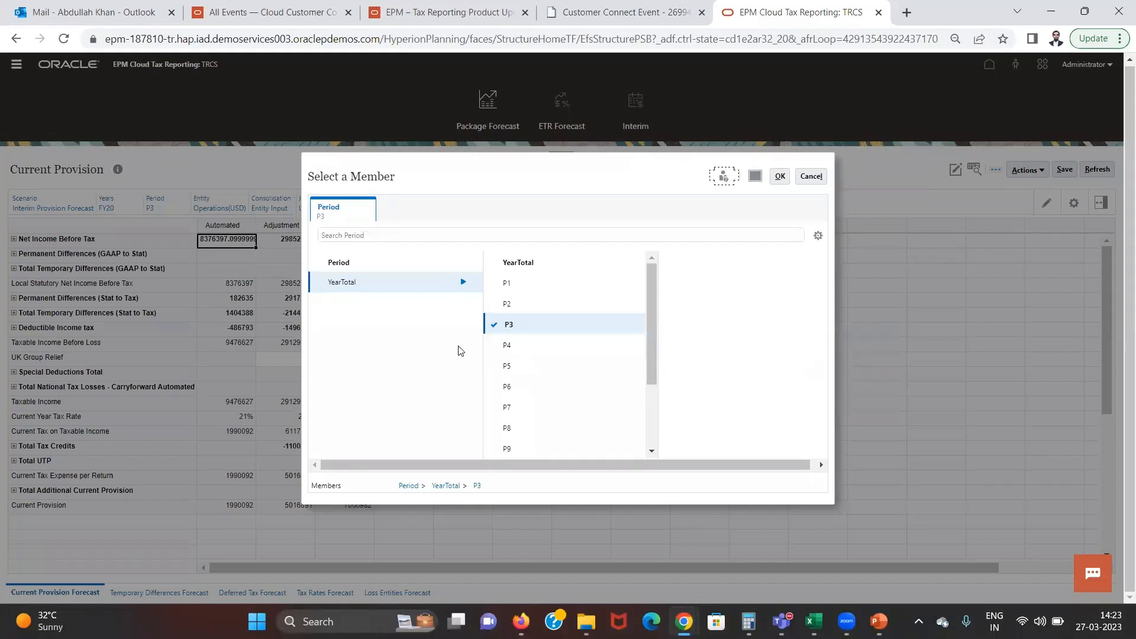
click(495, 388)
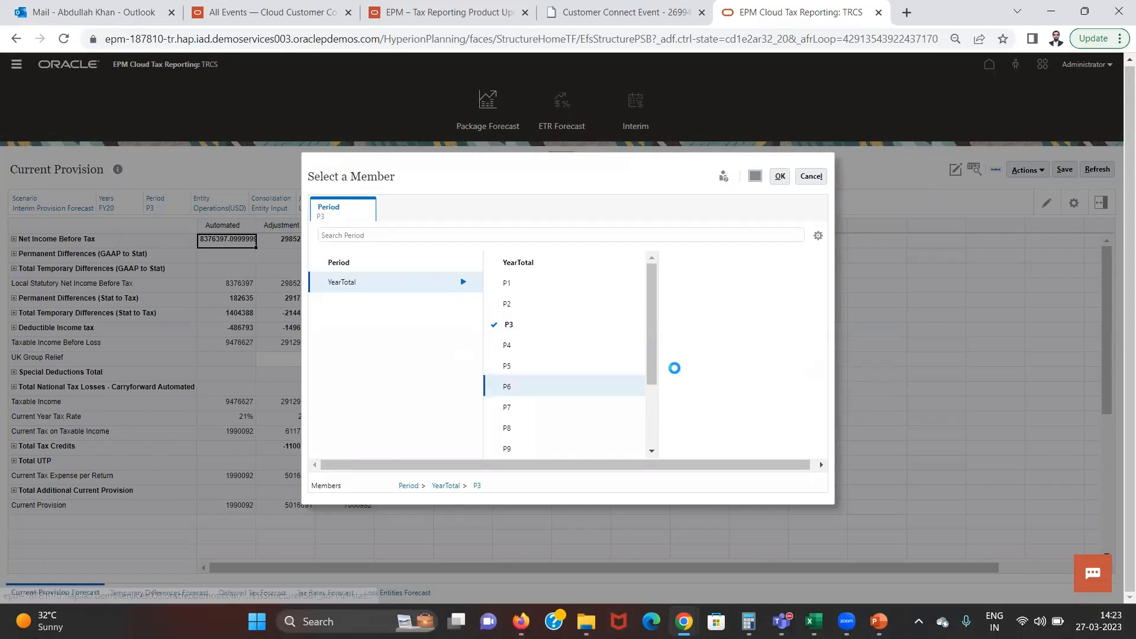
click(781, 176)
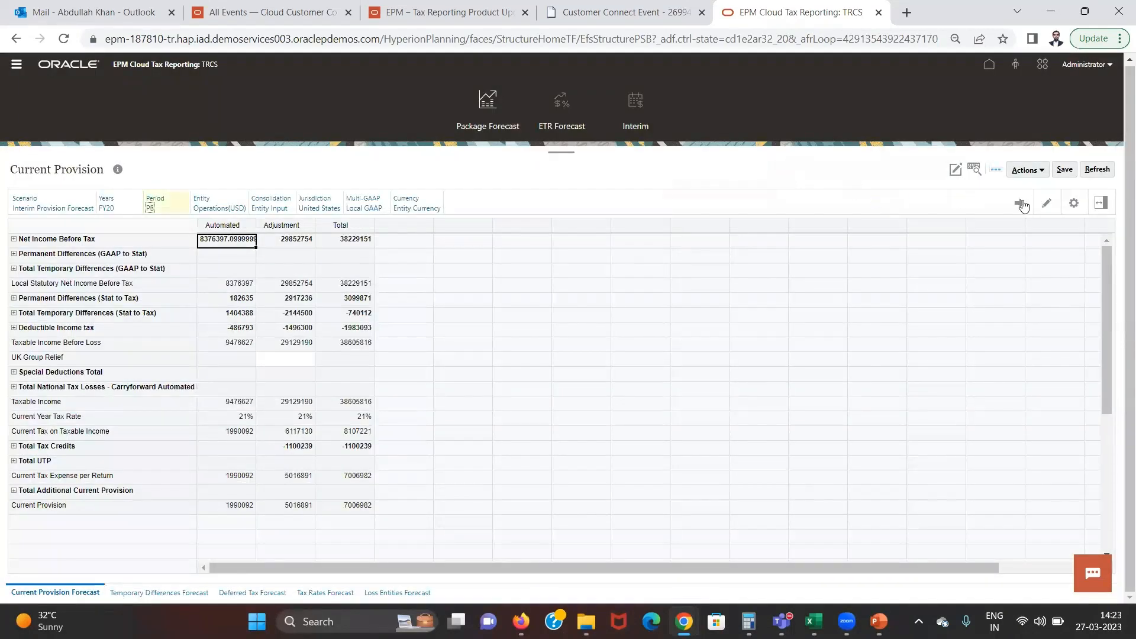
click(1018, 202)
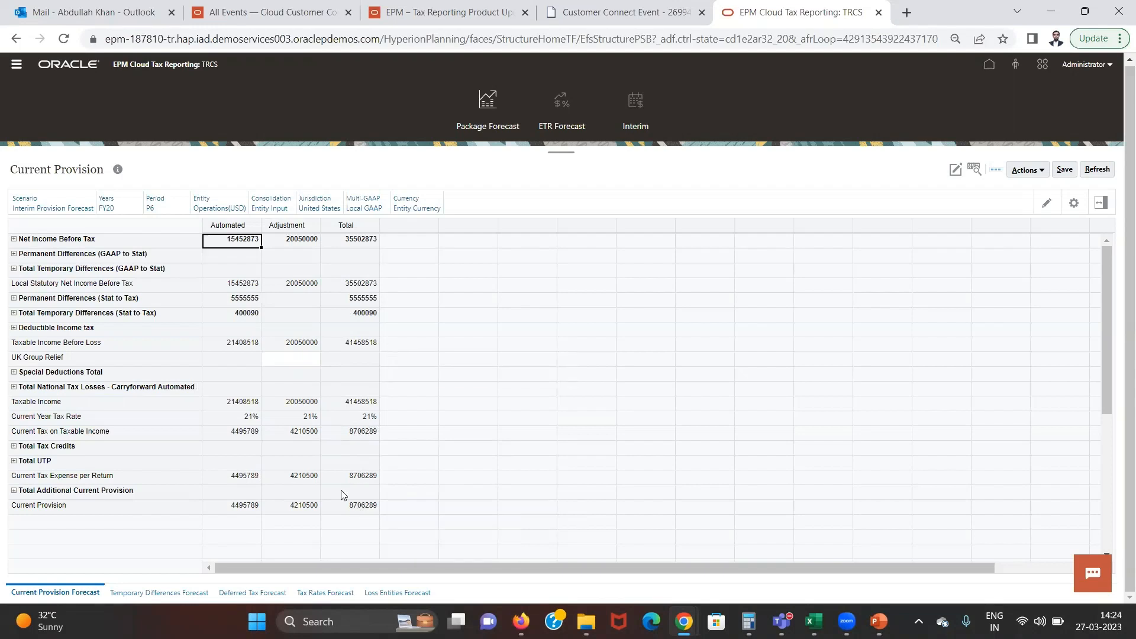
View the P6 Consolidated ETR in the ETR Forecast, and open the Interim Detail form in Interim
click(552, 109)
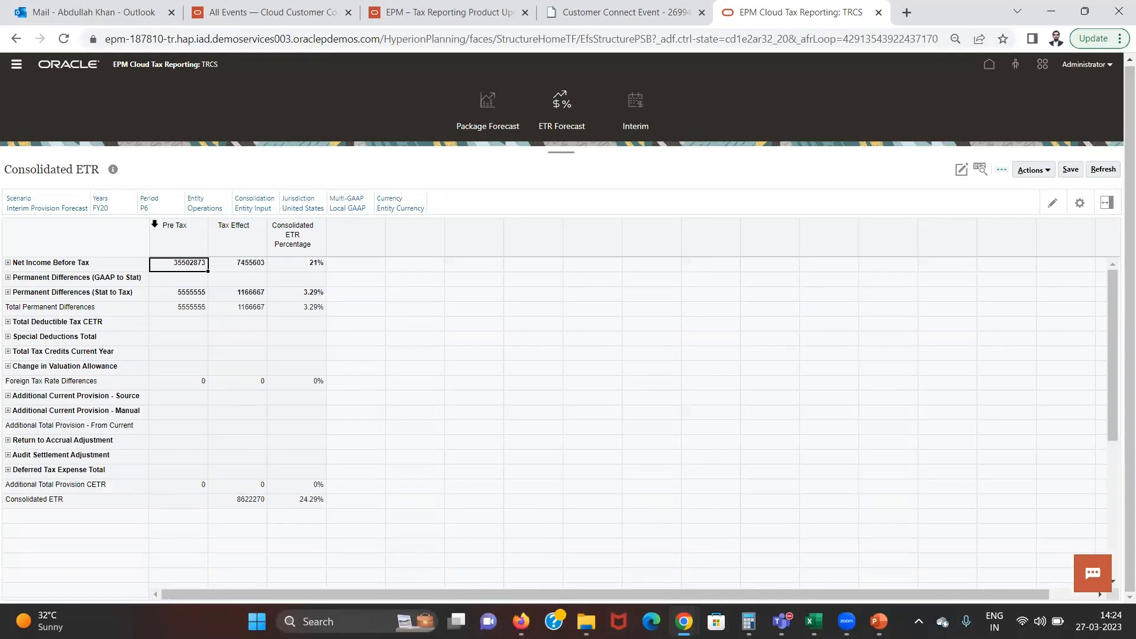
click(630, 127)
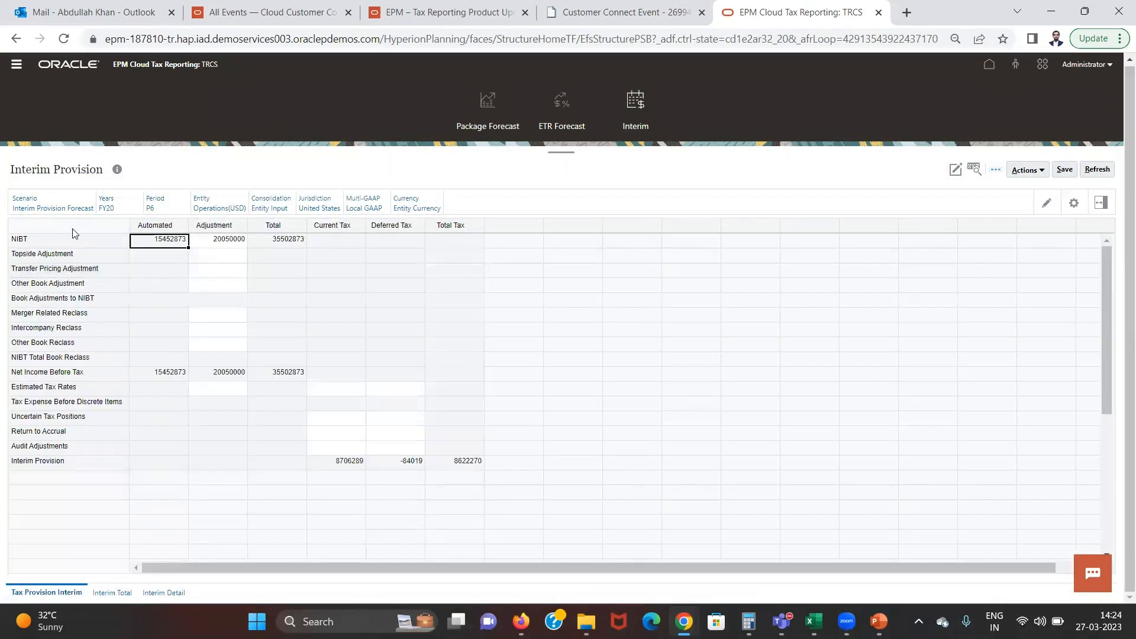
click(164, 593)
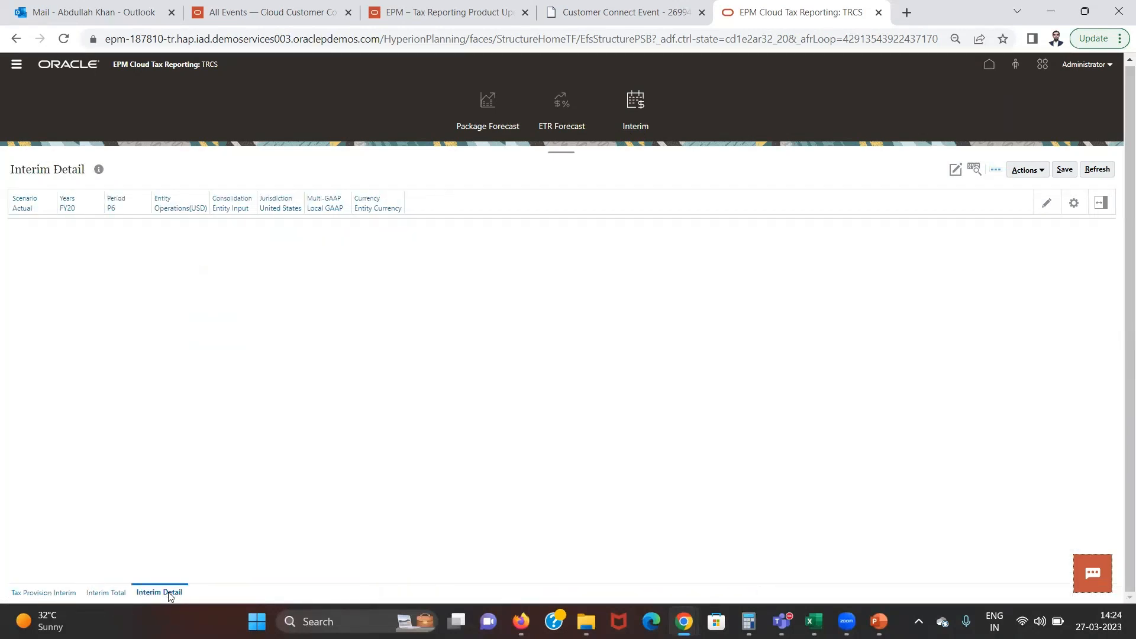
Check the Interim Detail Scenario selection and examine Total Tax for Automated AEETR and Tax Expense Before Discrete Items AEETR
click(22, 208)
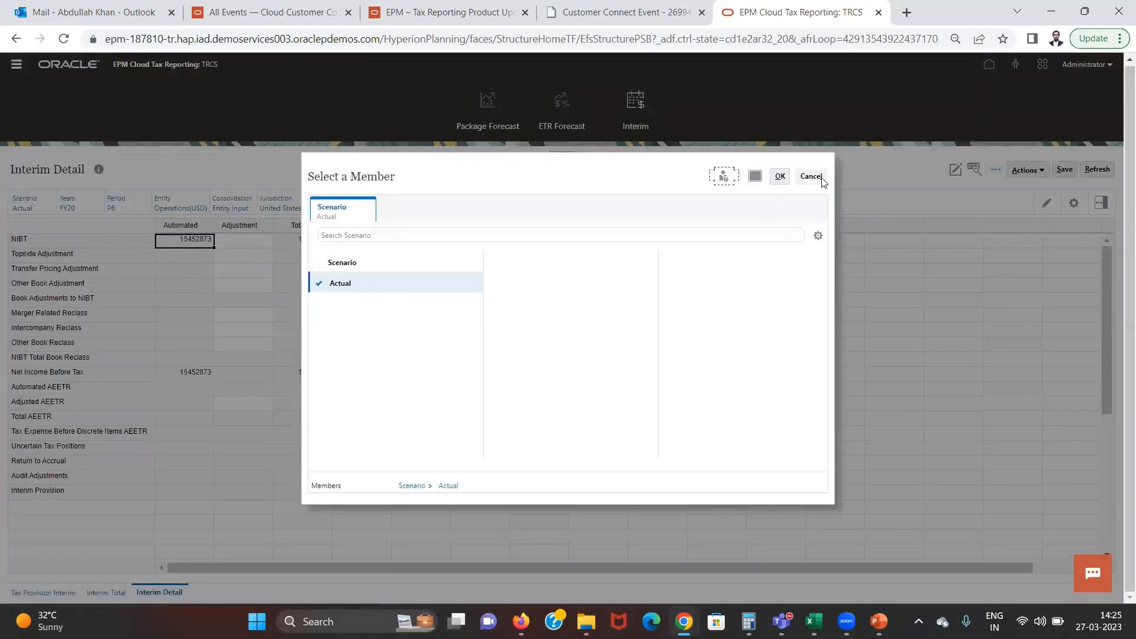
click(776, 177)
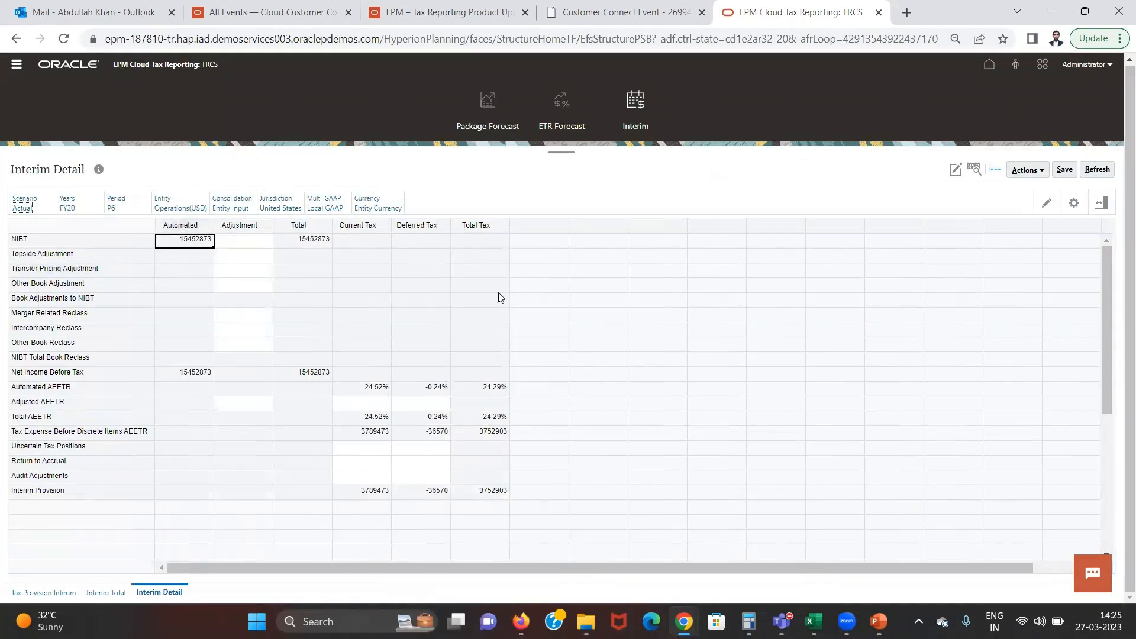
click(495, 389)
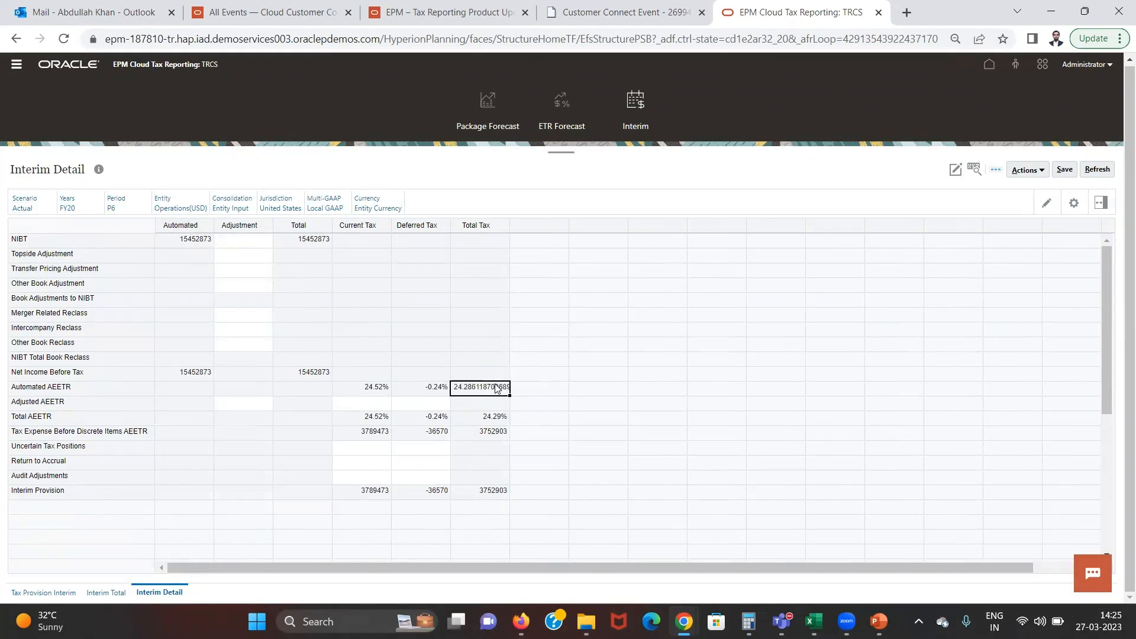
click(503, 435)
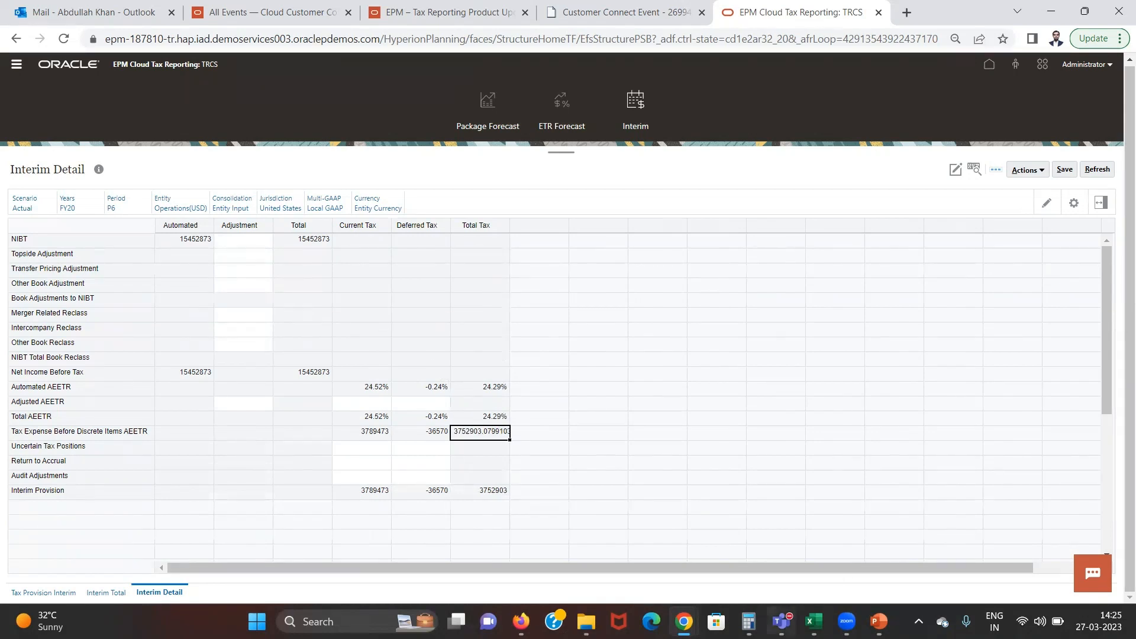
Calculate 15452873 × 24.52% in Calculator to check the current tax expense, clear the result and return to the Interim Detail form
click(748, 621)
key(Escape)
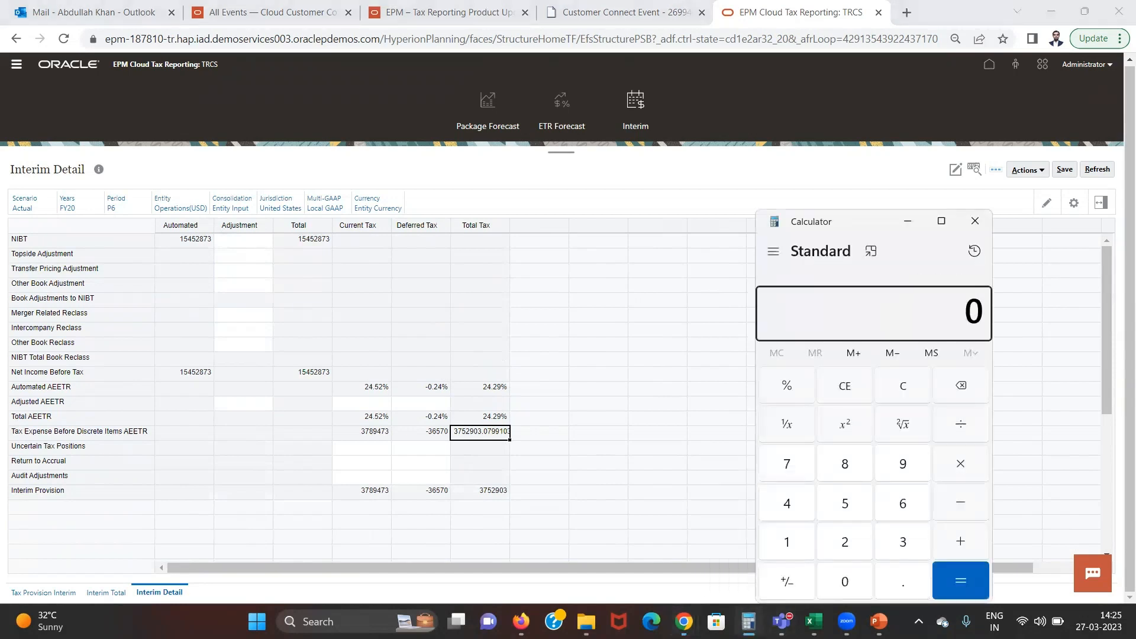
text(15,455)
key(BackSpace)
text(2873)
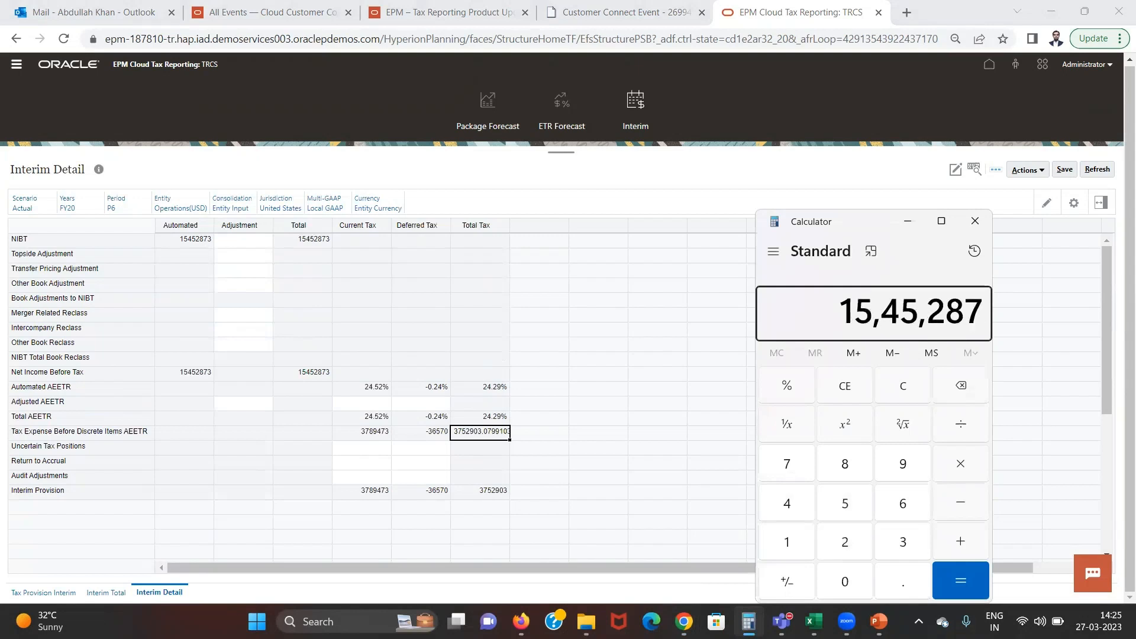
key(asterisk)
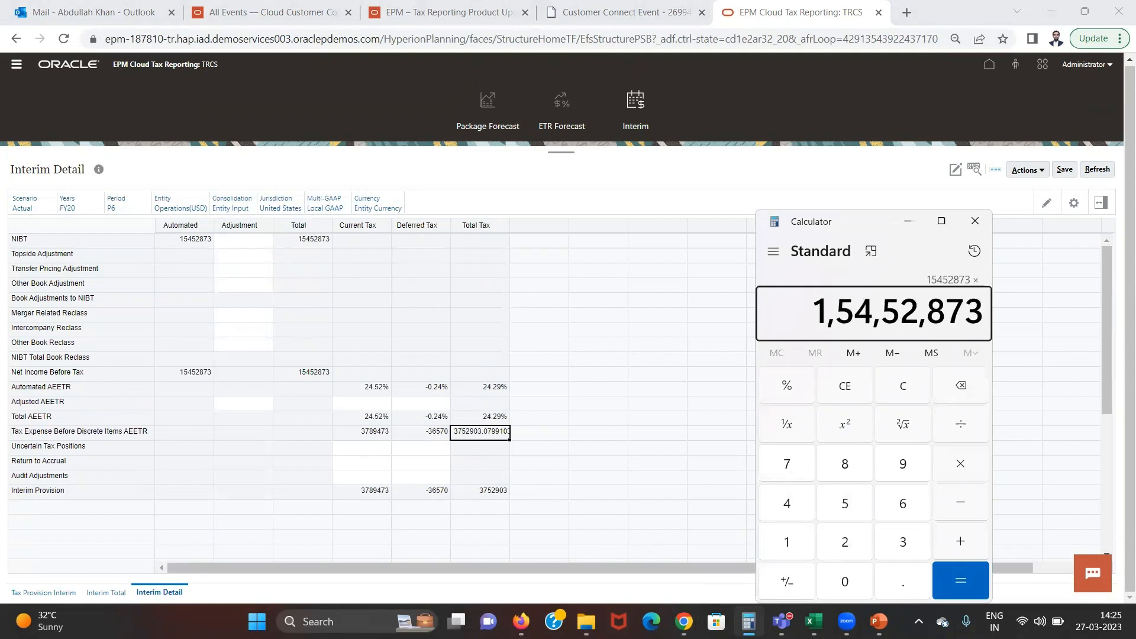
text(24.52)
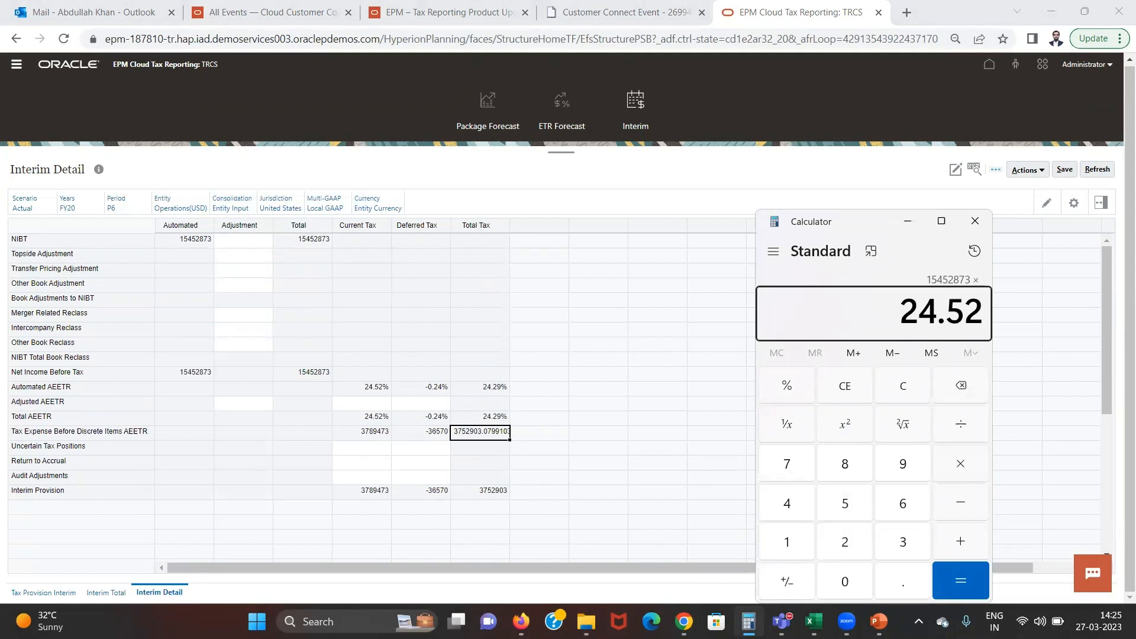
key(percent)
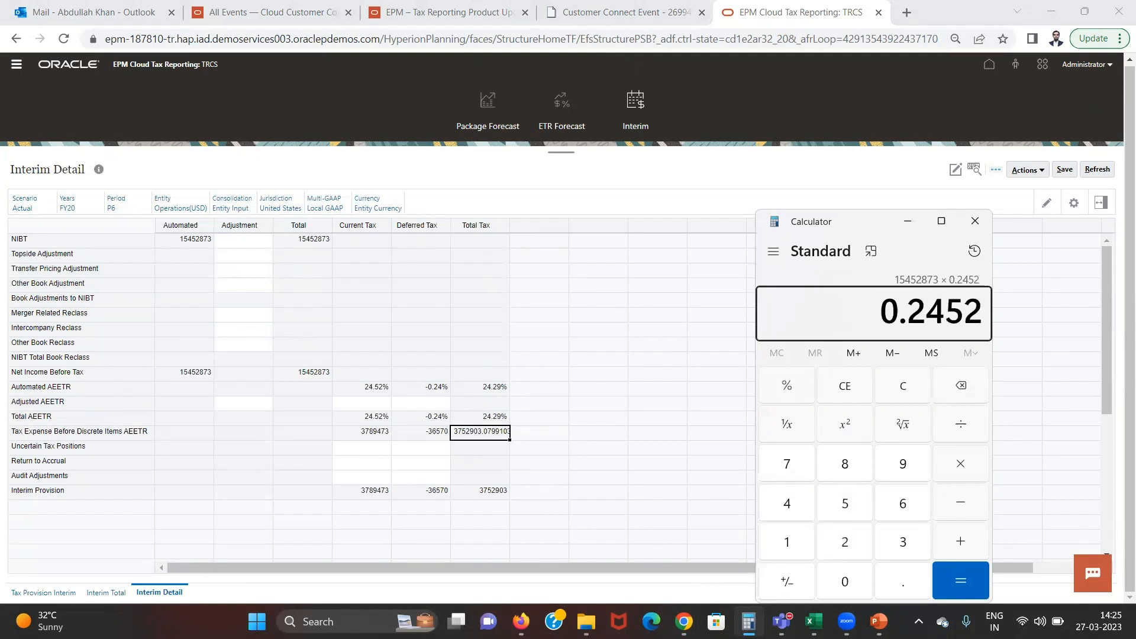
key(Return)
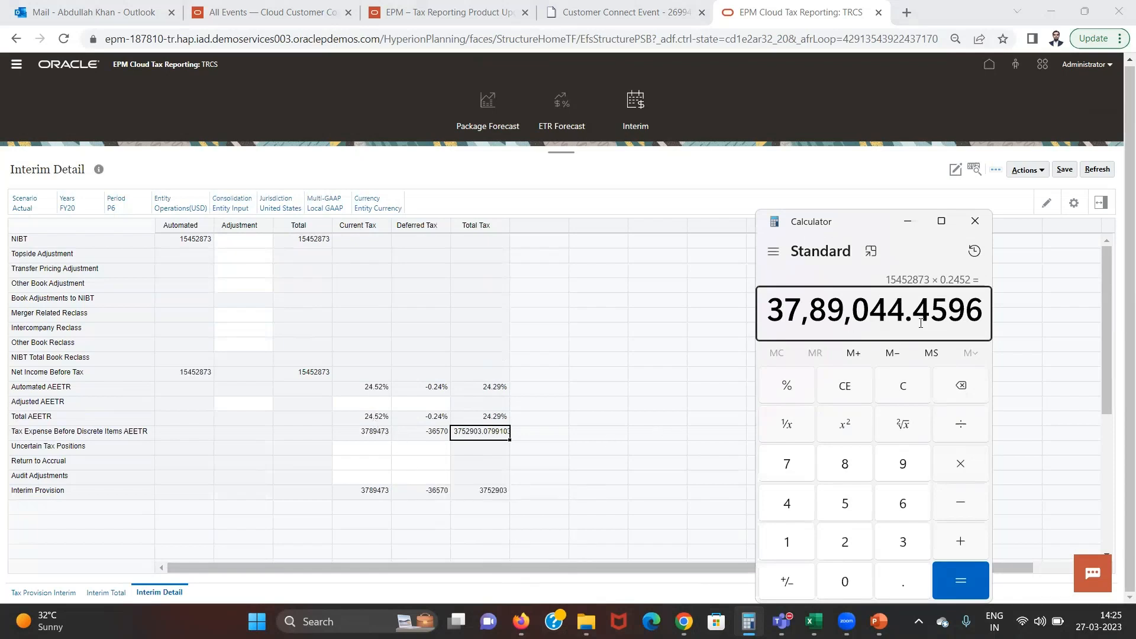
key(Escape)
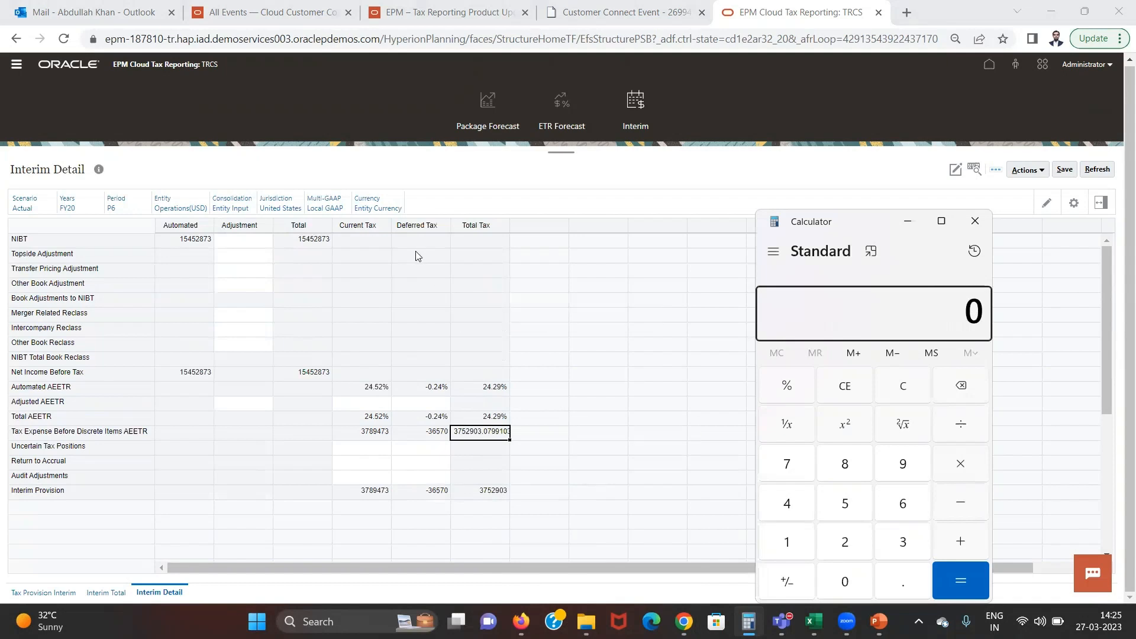
click(451, 347)
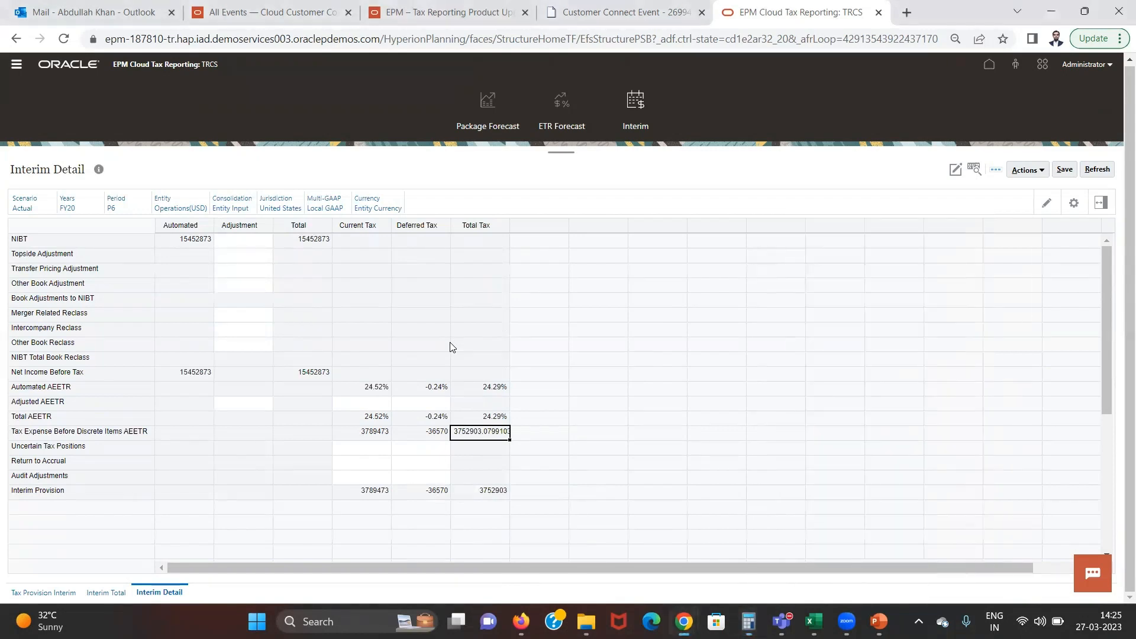
Examine the Current Tax cells for Tax Expense Before Discrete Items AEETR and Uncertain Tax Positions, and open the Tax Provision Interim form
click(347, 437)
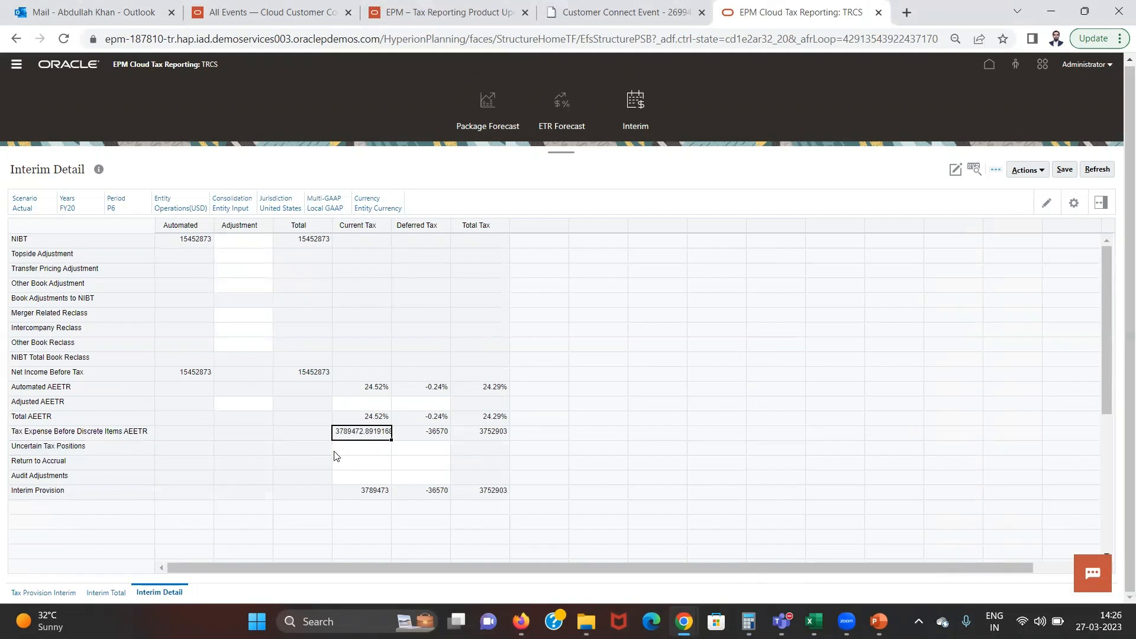
click(355, 448)
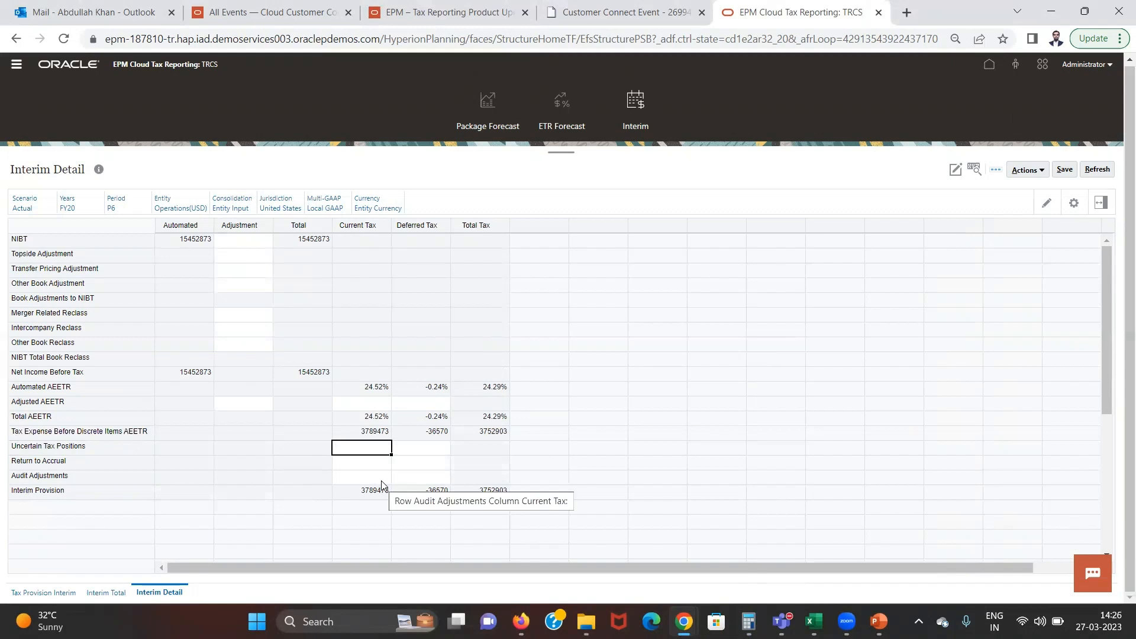
click(54, 594)
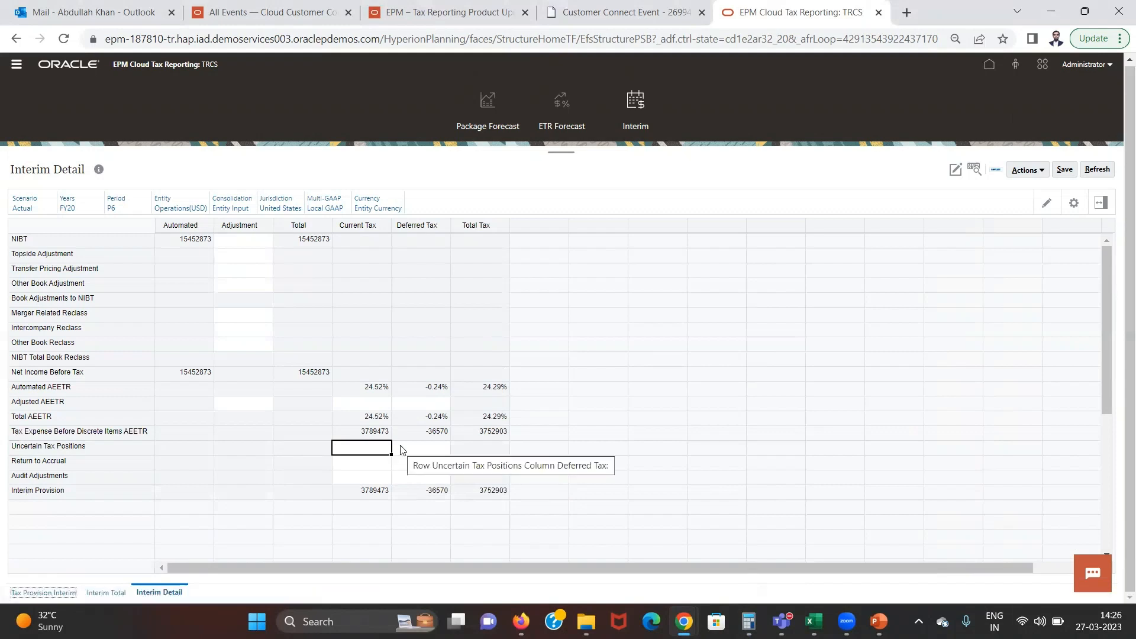